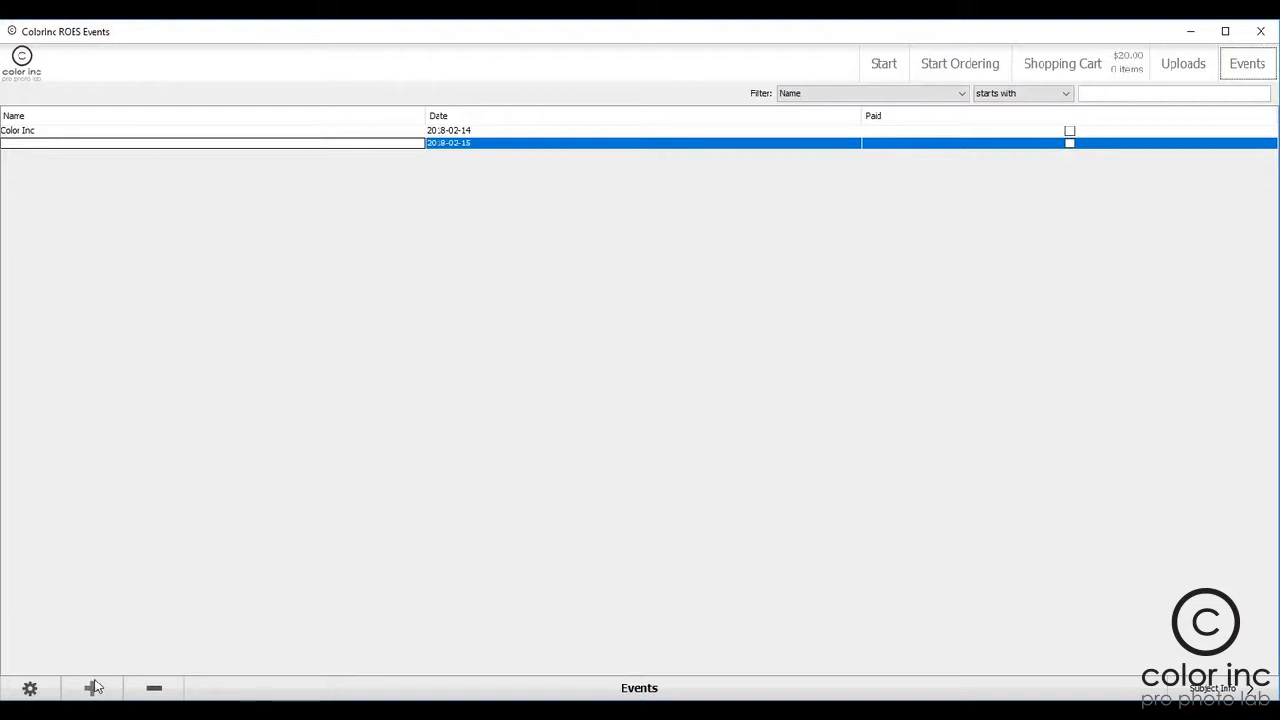
# Step: Add a new event and name it Color Inc Sports
pyautogui.click(91, 688)
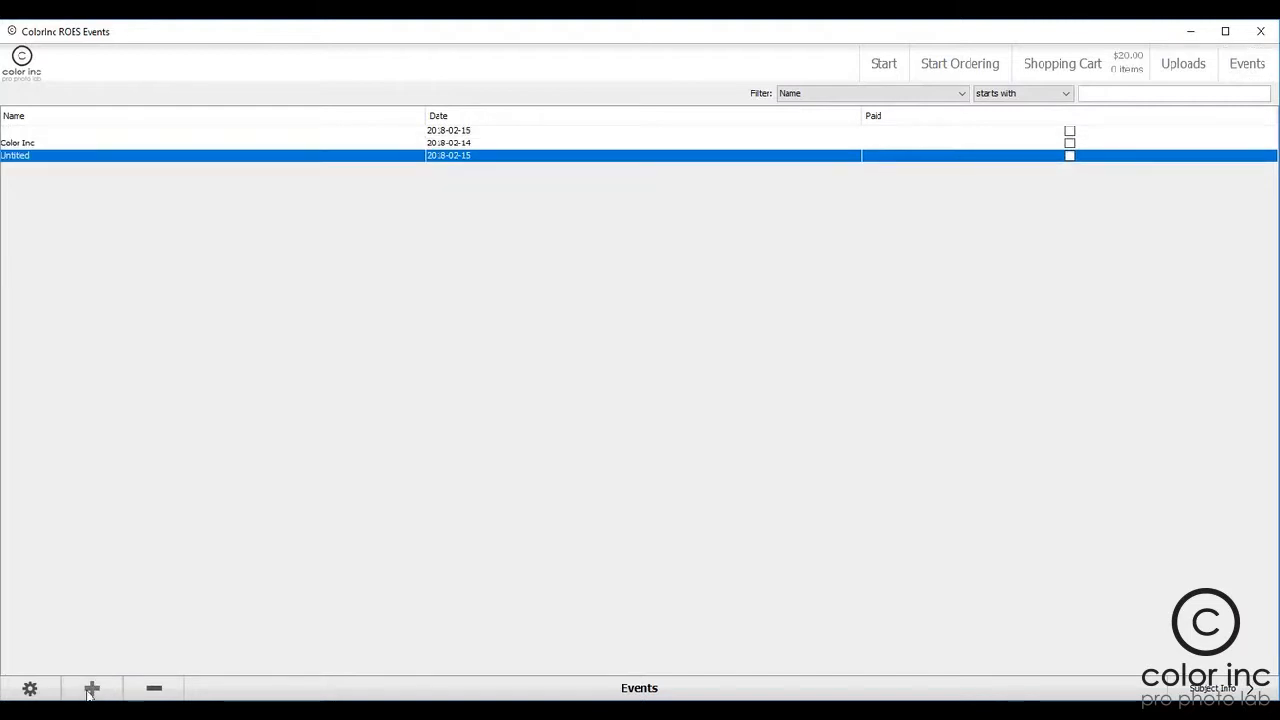
pyautogui.click(61, 157)
pyautogui.press('BackSpace')
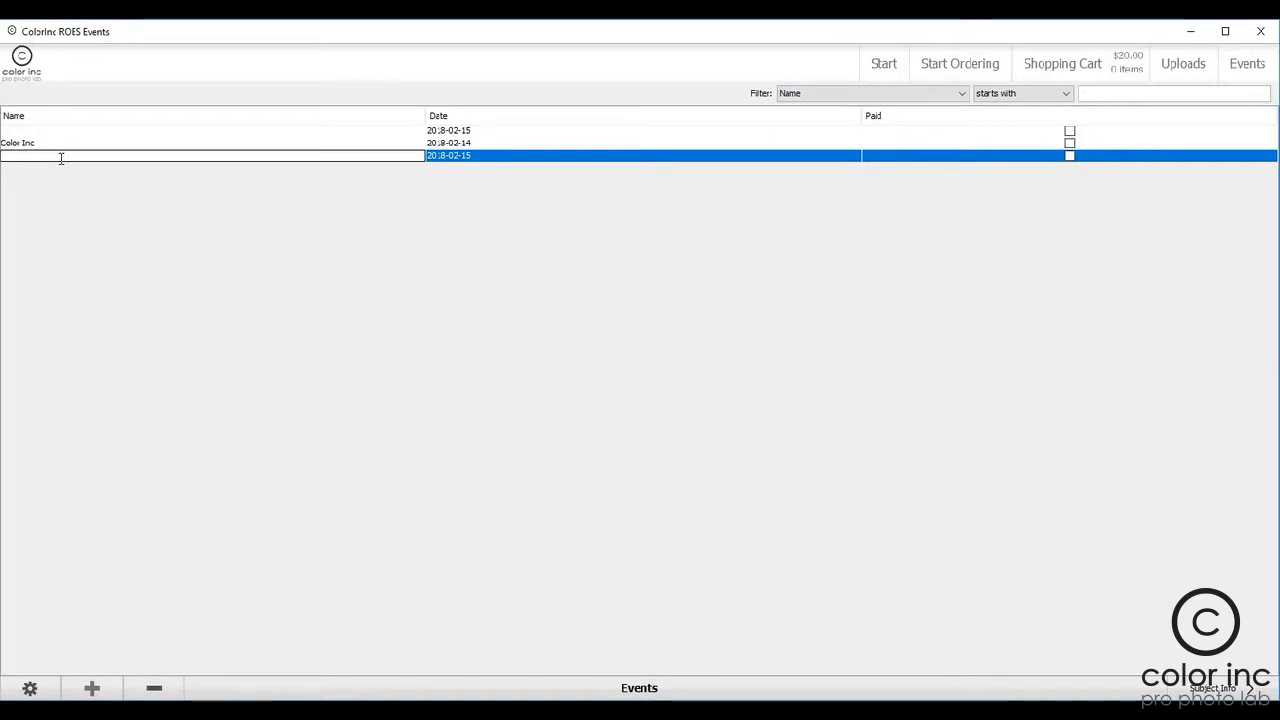
pyautogui.write('Color Inc Sports')
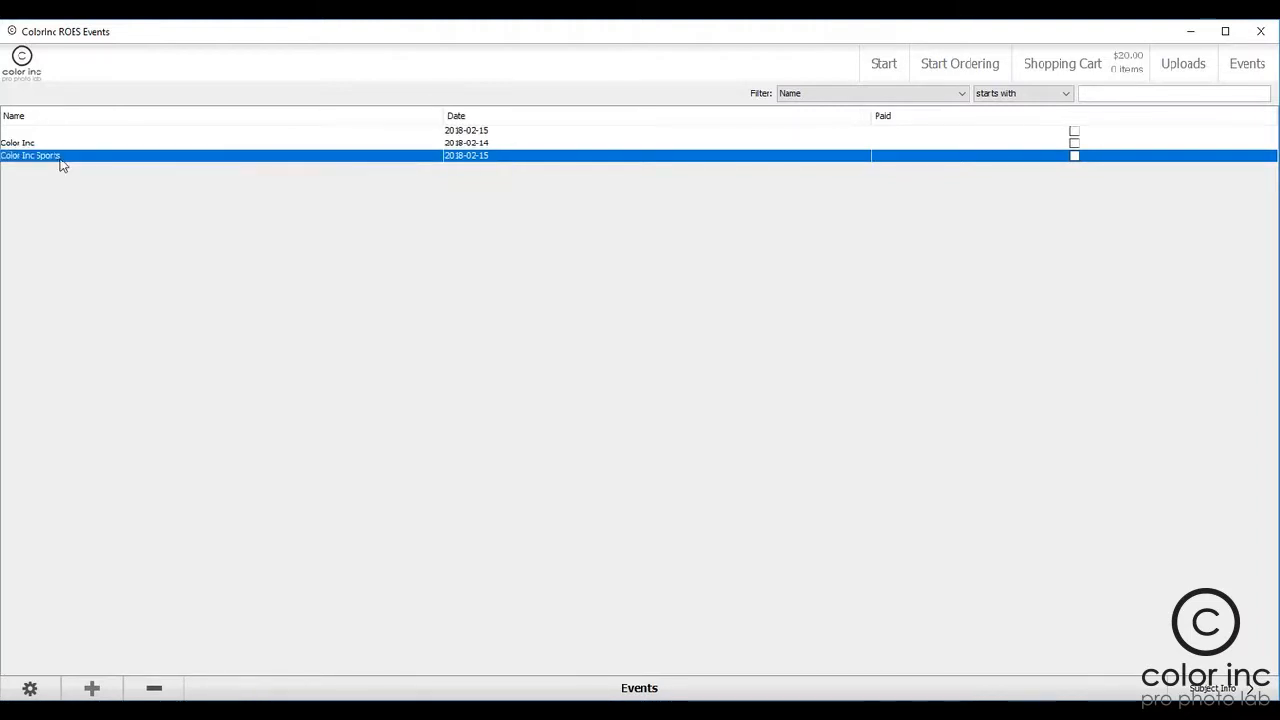
pyautogui.press('Return')
# Step: Set up the Color Inc Sports event's subject information as an empty table with 8 subjects and 8 fields per subject
pyautogui.click(1243, 690)
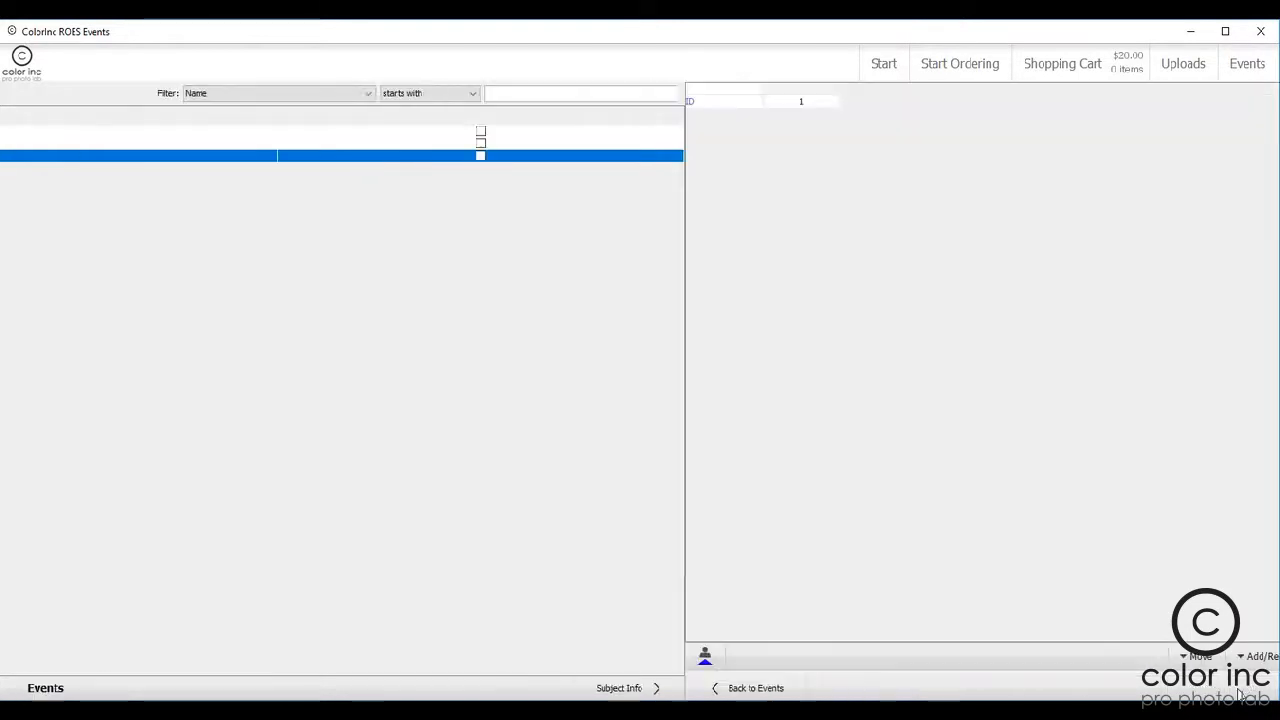
pyautogui.click(582, 362)
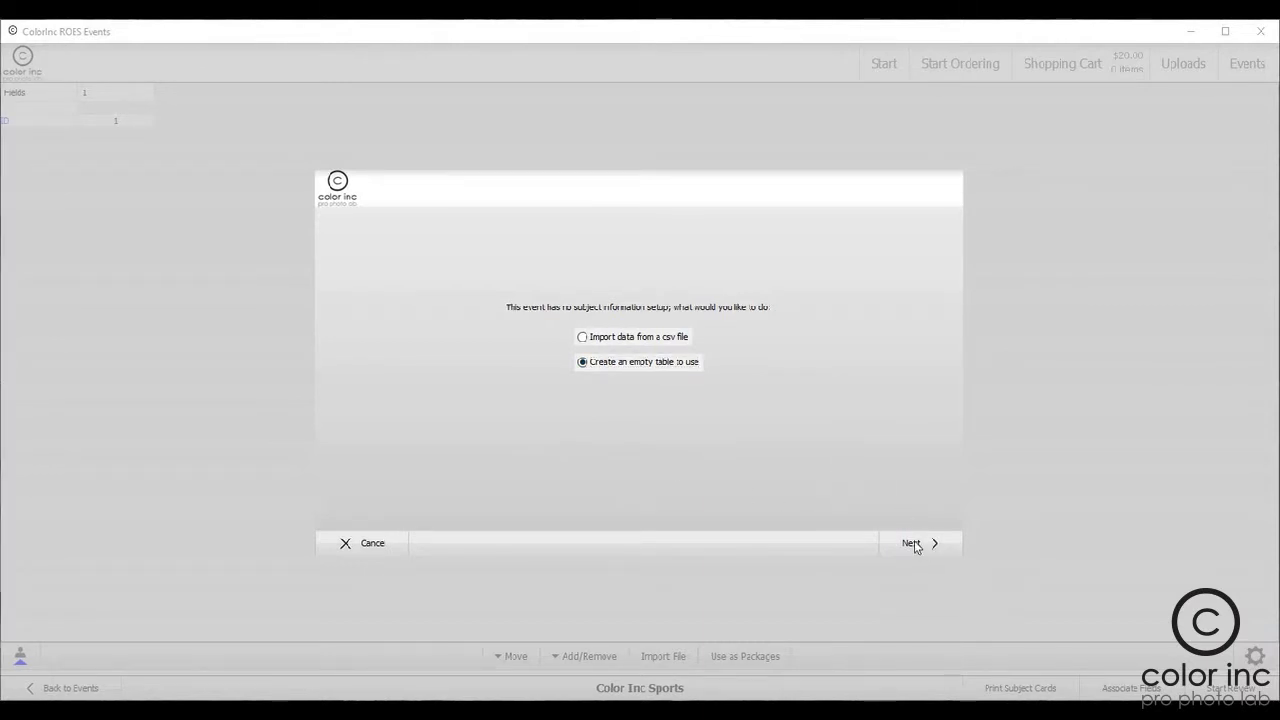
pyautogui.click(912, 546)
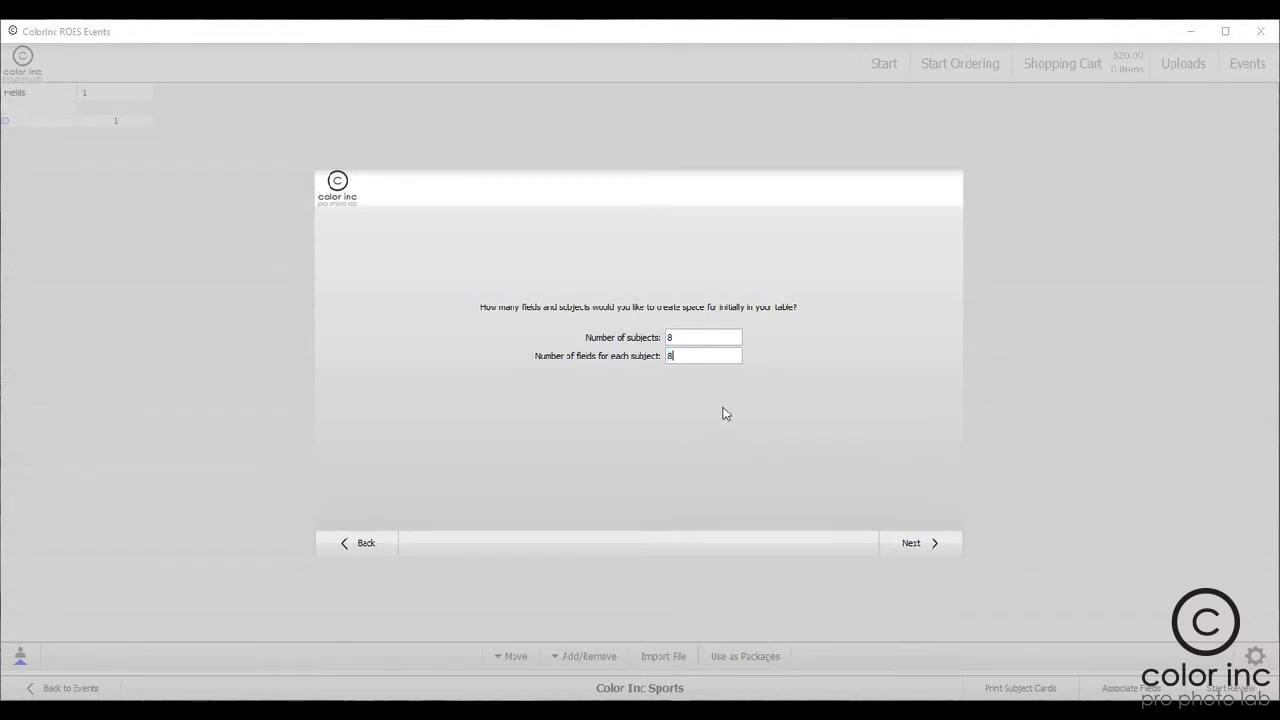
pyautogui.click(920, 545)
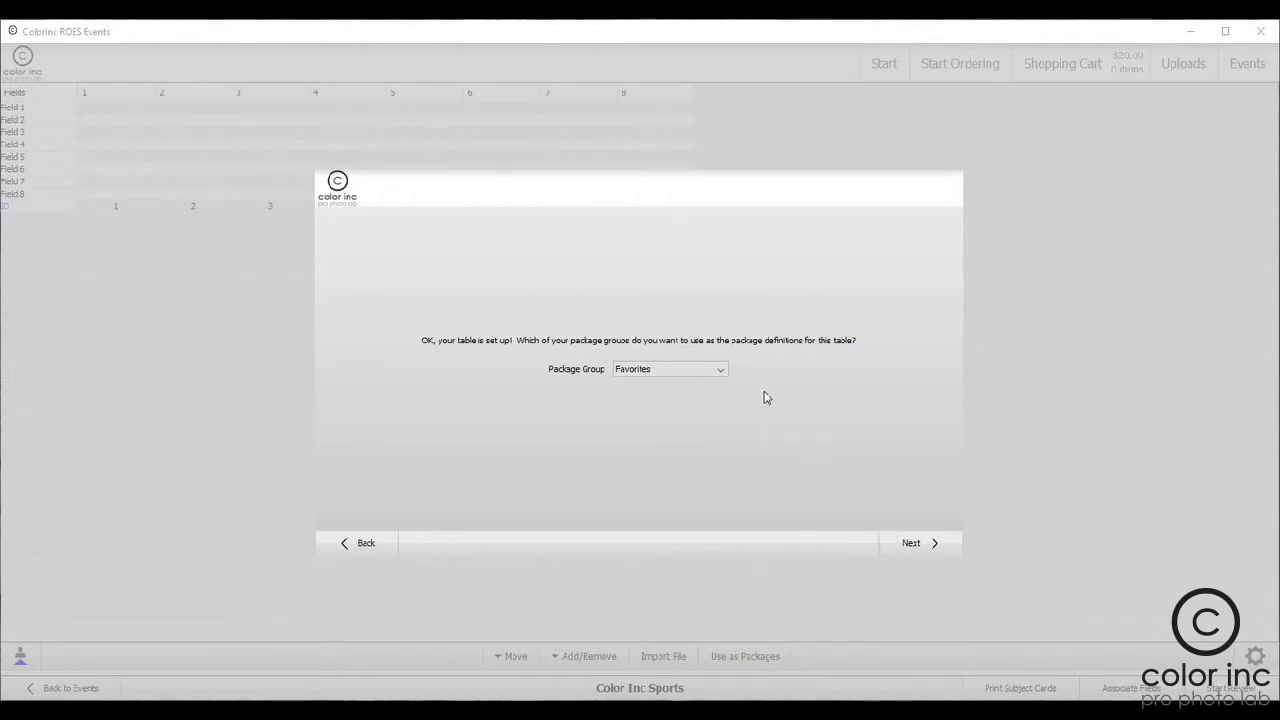
# Step: Use the Color Inc Sports Packages group as the package definitions for the subject table
pyautogui.click(706, 372)
pyautogui.click(703, 409)
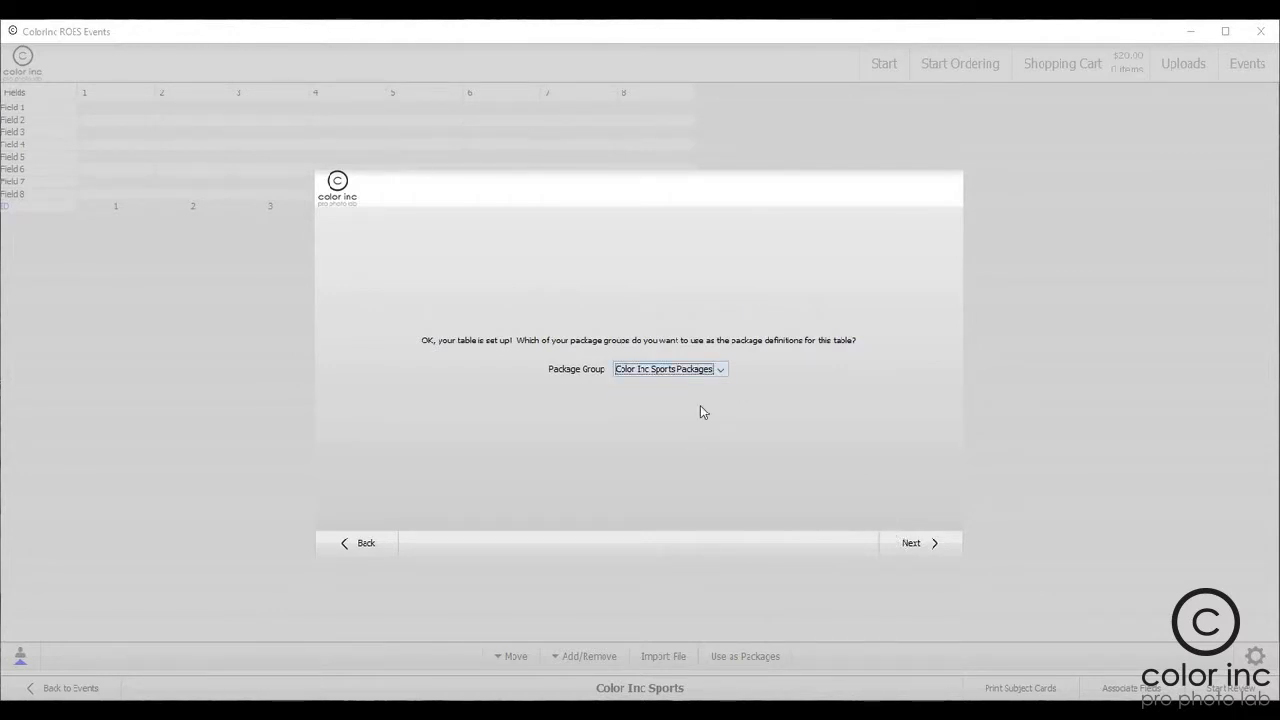
pyautogui.click(912, 545)
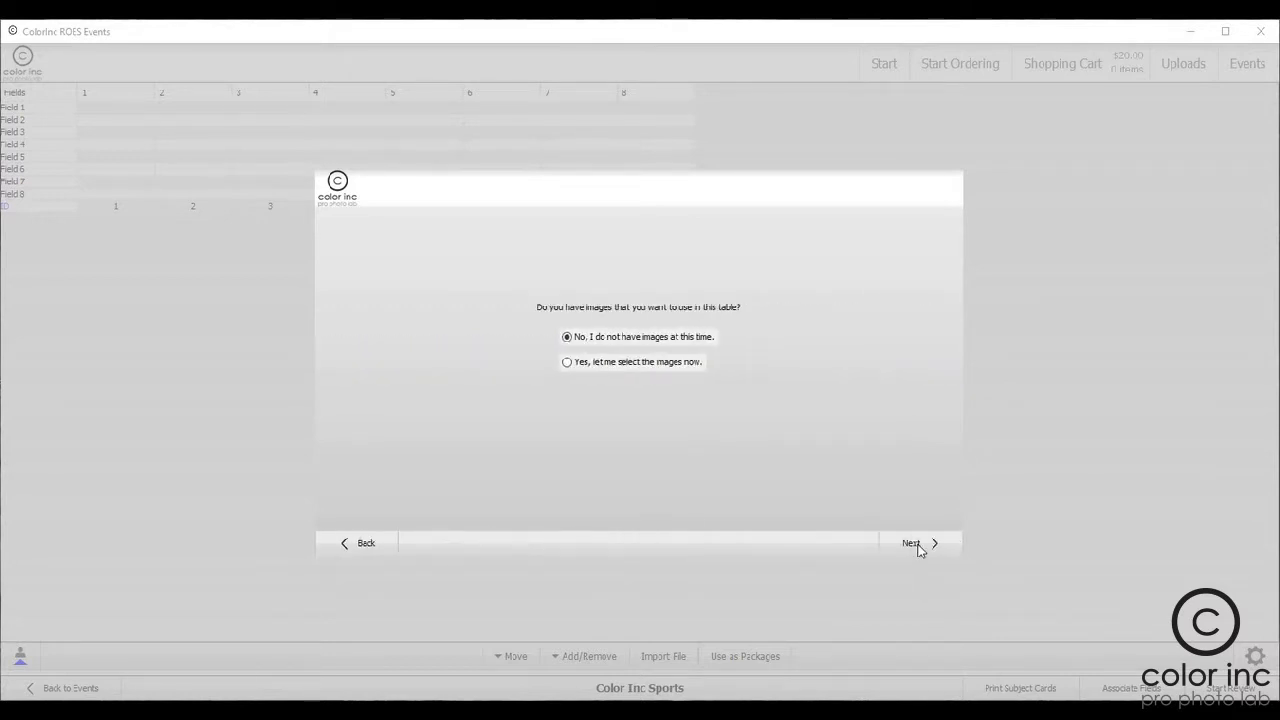
# Step: Choose to select images now and load the Color Inc Events Images folder from ROES - EVENT on the desktop
pyautogui.click(576, 363)
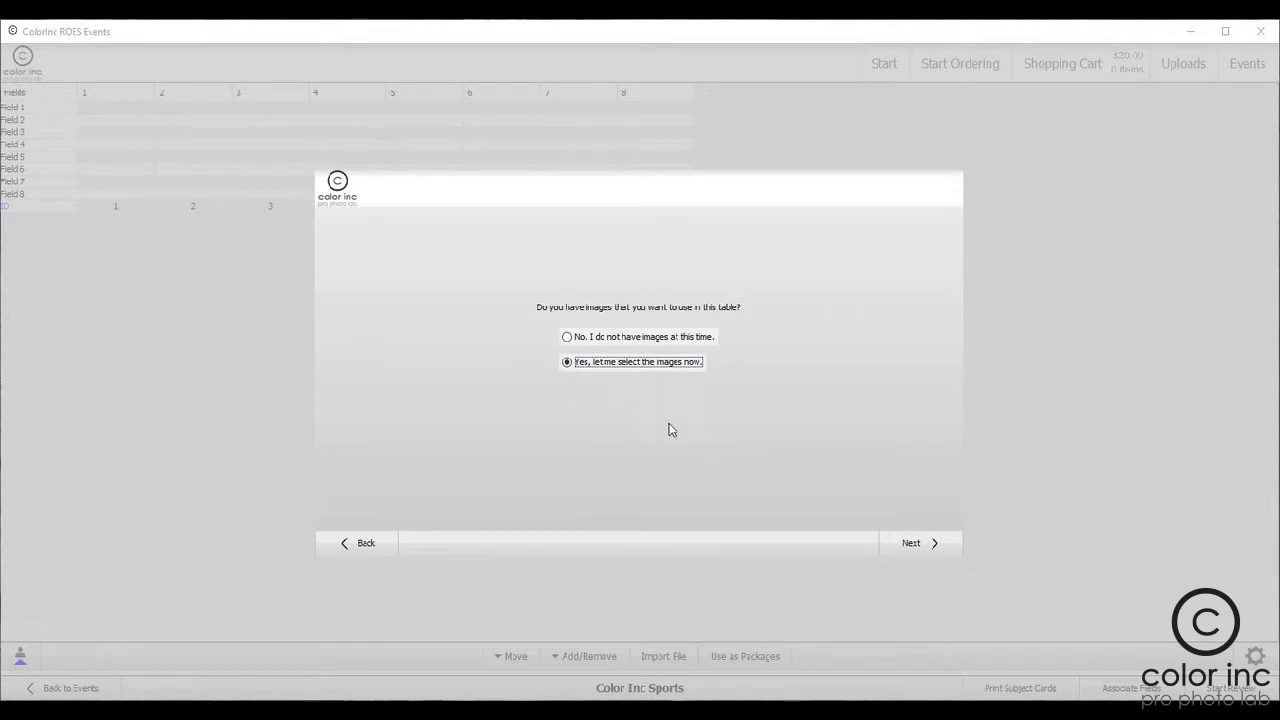
pyautogui.click(917, 547)
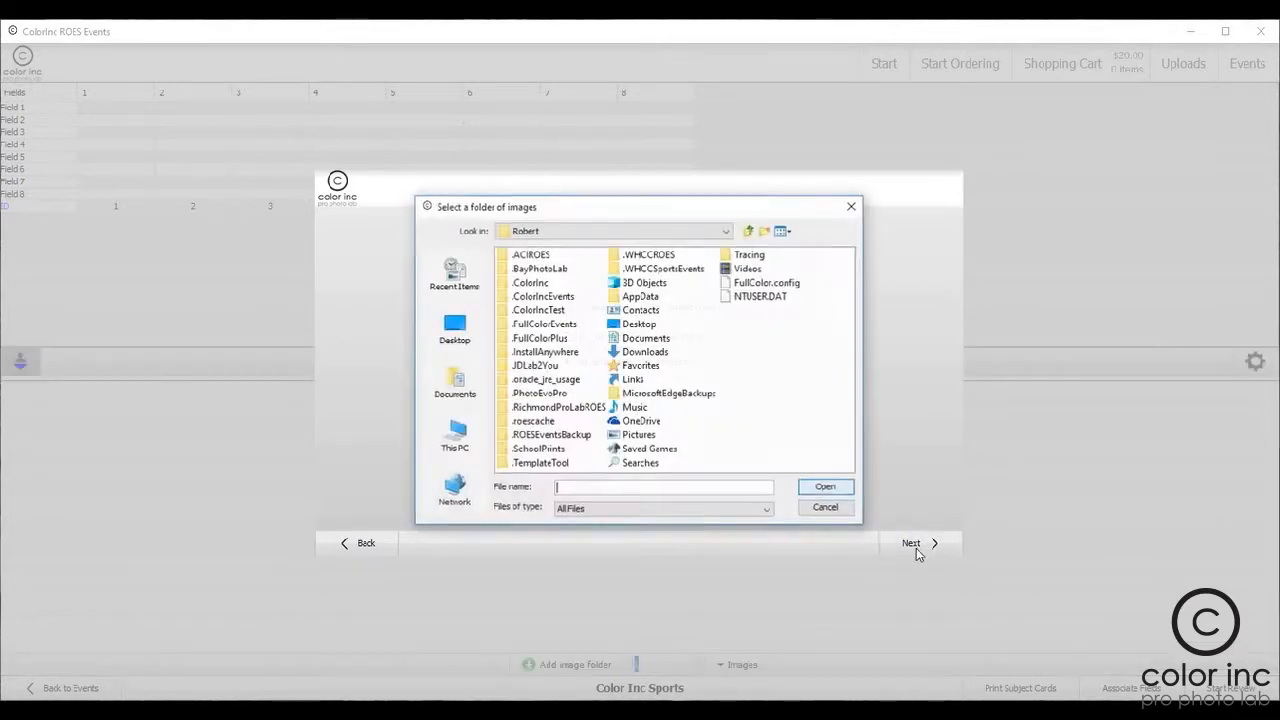
pyautogui.click(455, 327)
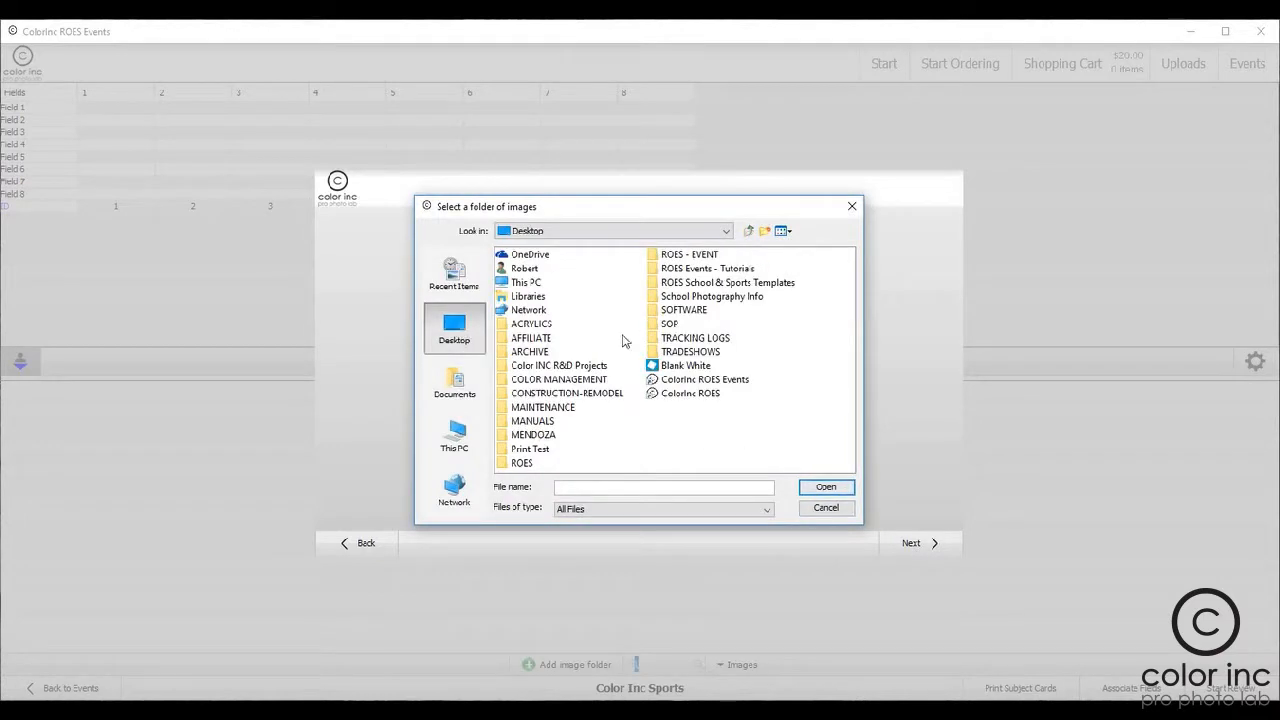
pyautogui.click(694, 257)
pyautogui.doubleClick(694, 257)
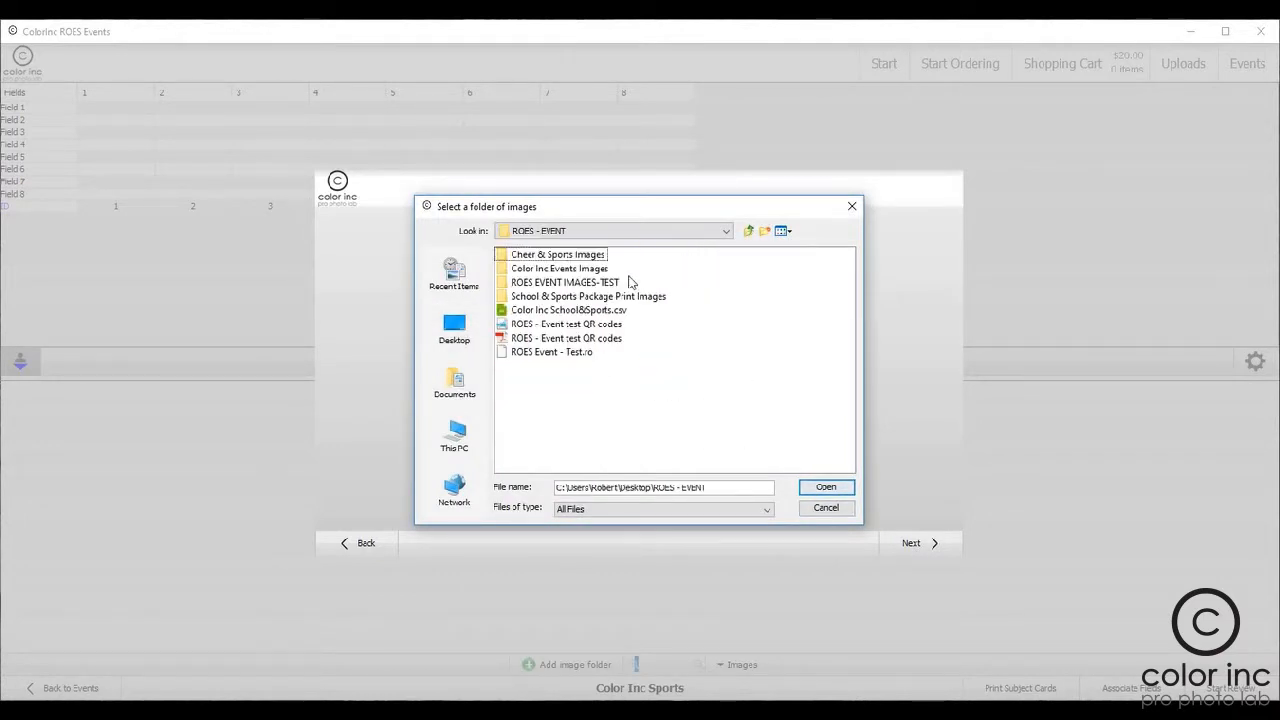
pyautogui.click(549, 270)
pyautogui.doubleClick(549, 270)
pyautogui.click(555, 296)
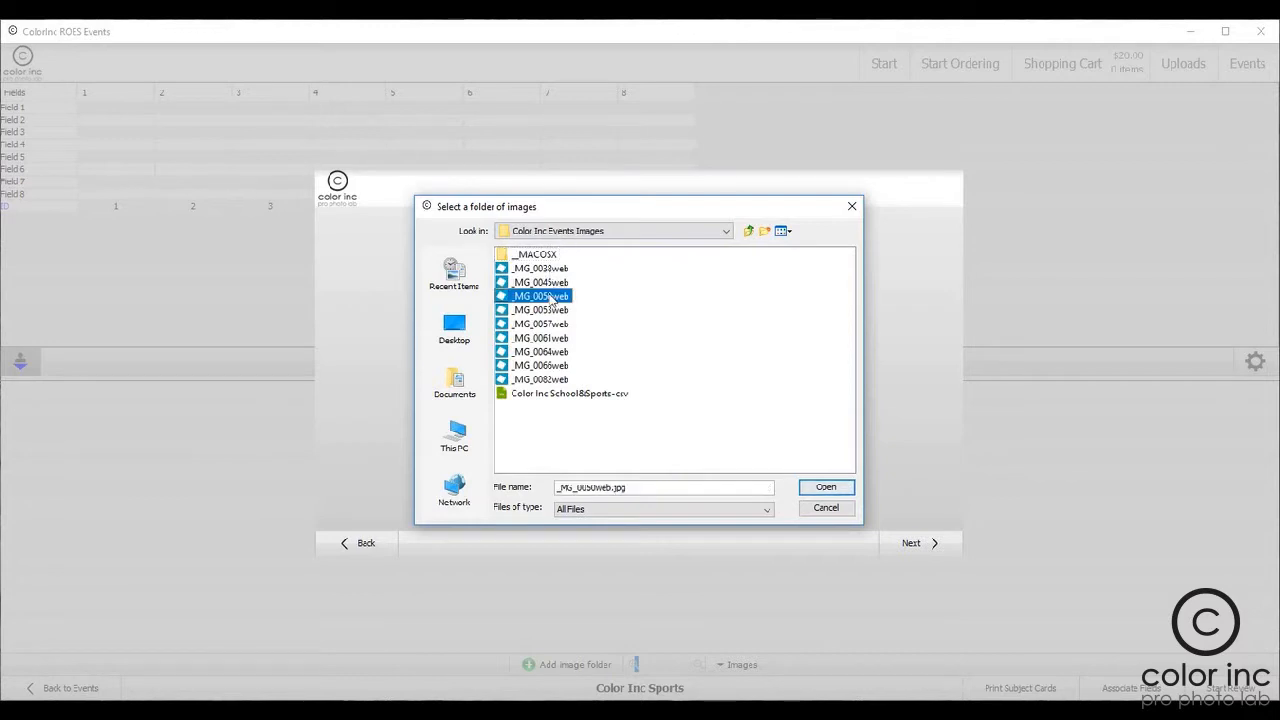
pyautogui.click(838, 490)
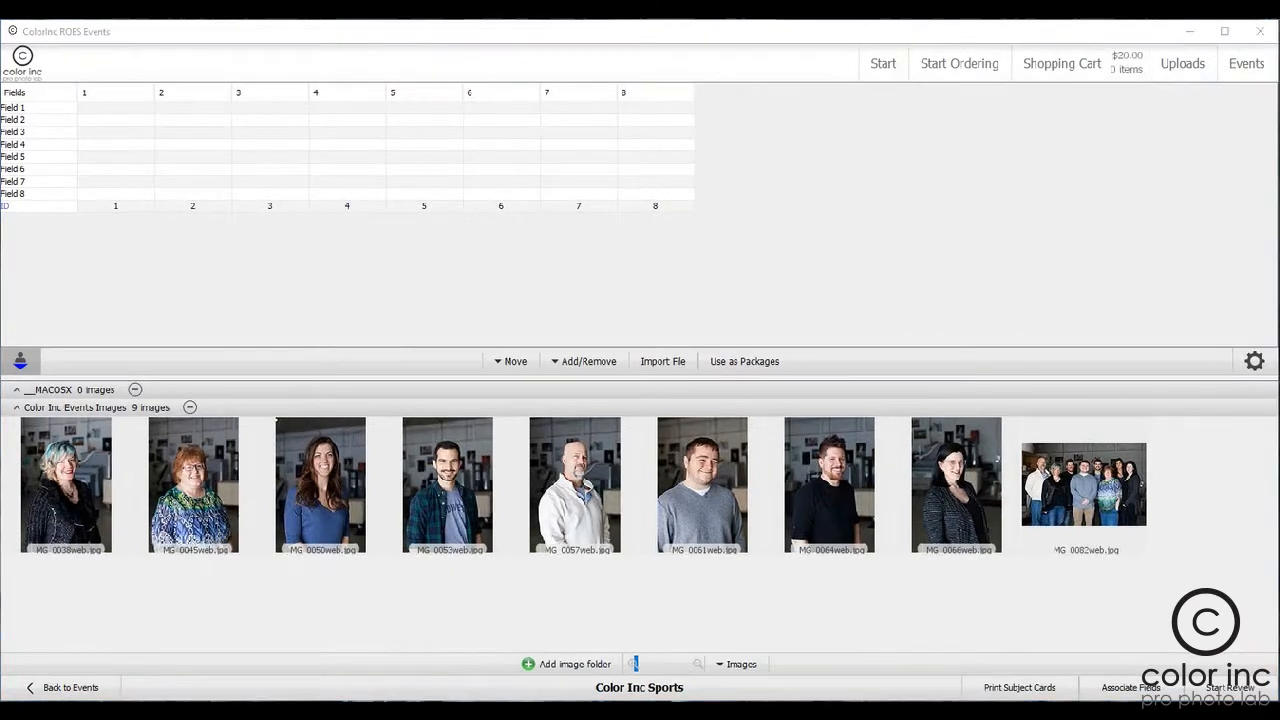
# Step: Rename Field 1 to Filename/Image and Field 2 to Group
pyautogui.doubleClick(18, 108)
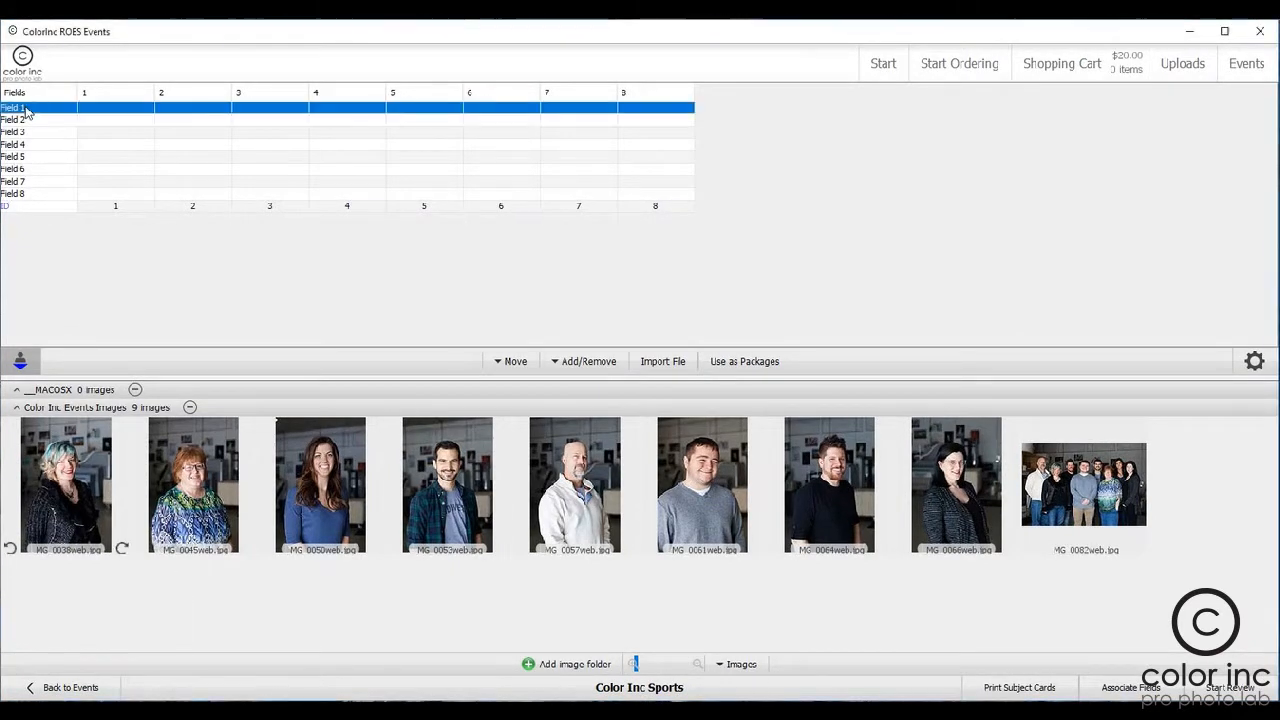
pyautogui.write('Filename/Image')
pyautogui.press('Return')
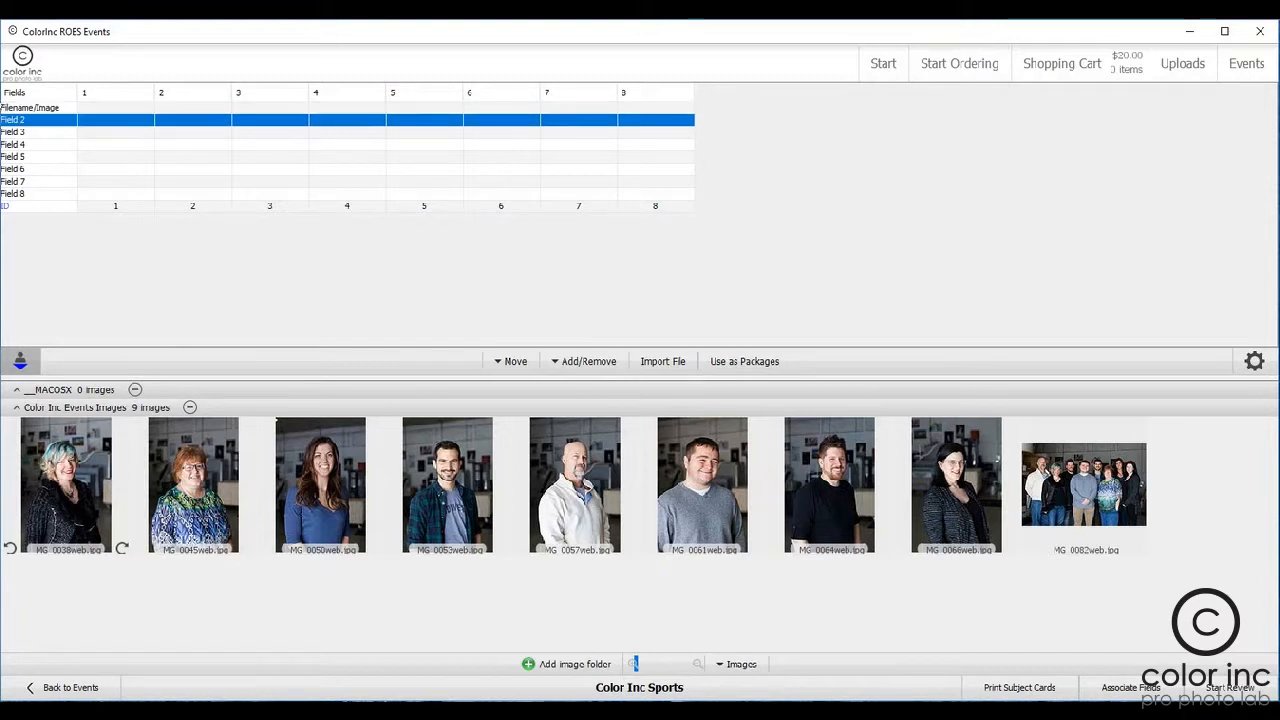
pyautogui.doubleClick(9, 121)
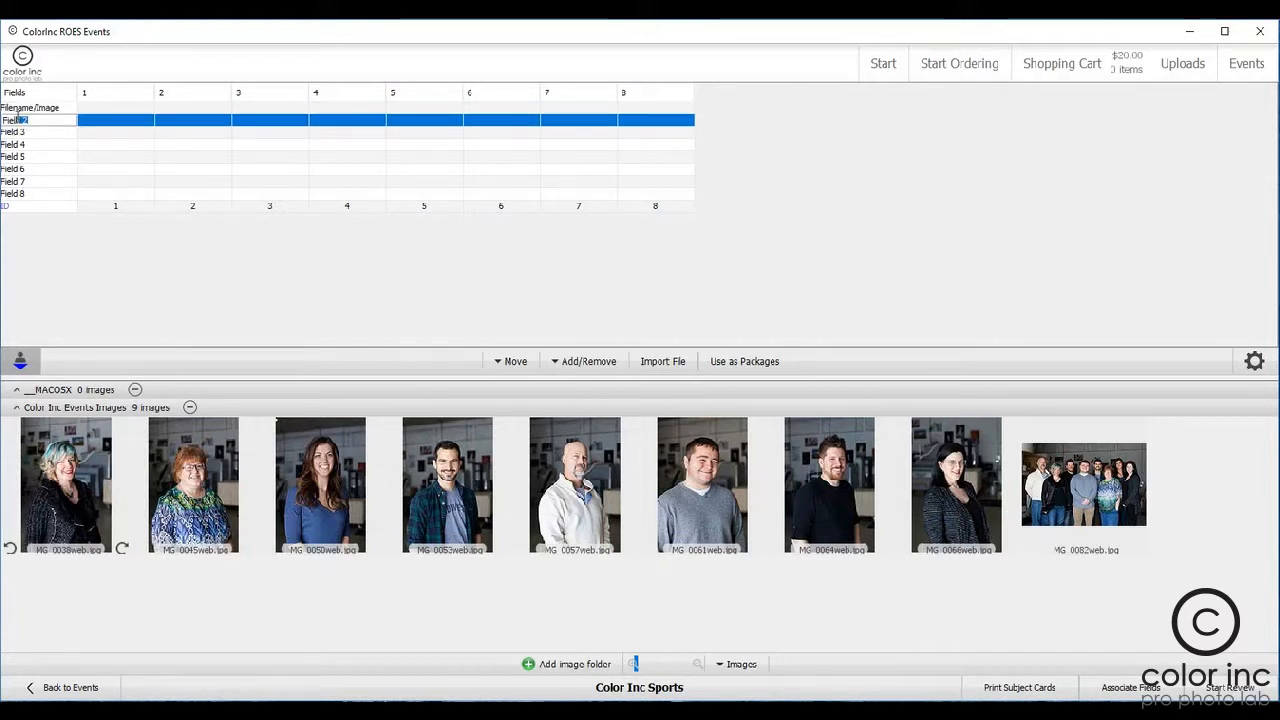
pyautogui.write('Group')
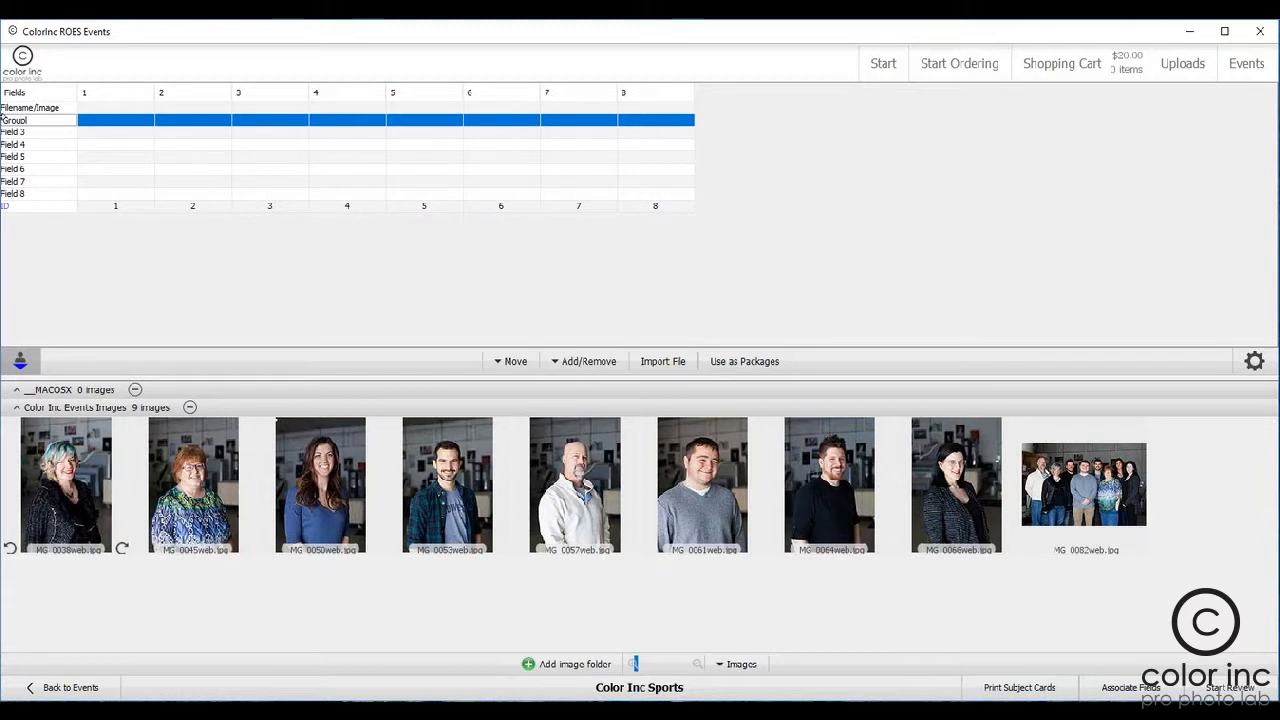
pyautogui.press('Return')
# Step: Rename Fields 3, 4 and 5 to Package, First Name and Last Name
pyautogui.doubleClick(14, 132)
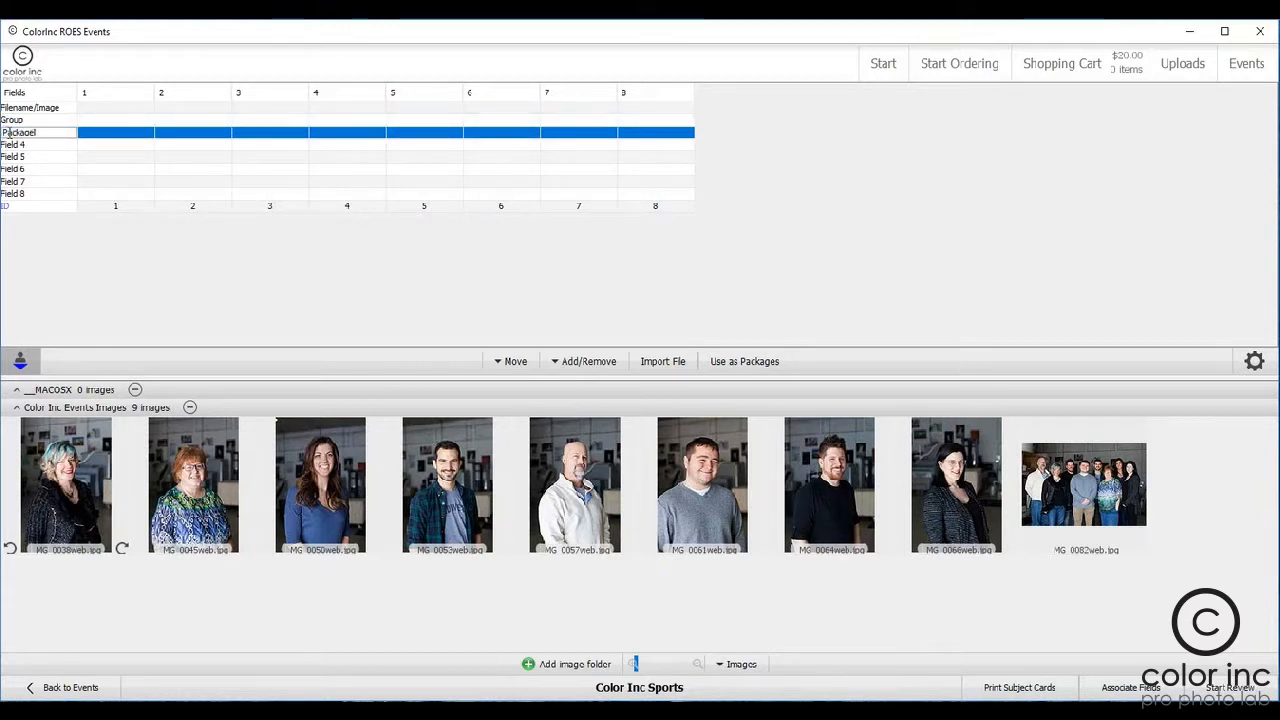
pyautogui.press('Return')
pyautogui.doubleClick(35, 147)
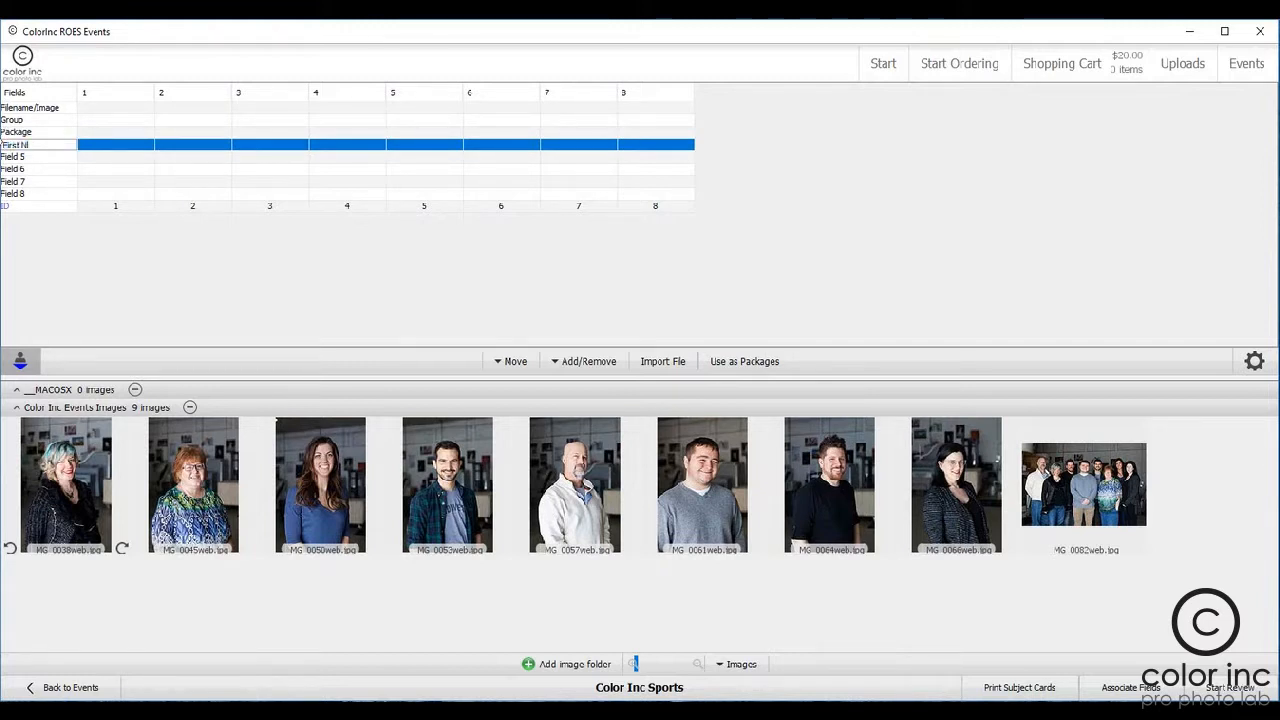
pyautogui.press('Return')
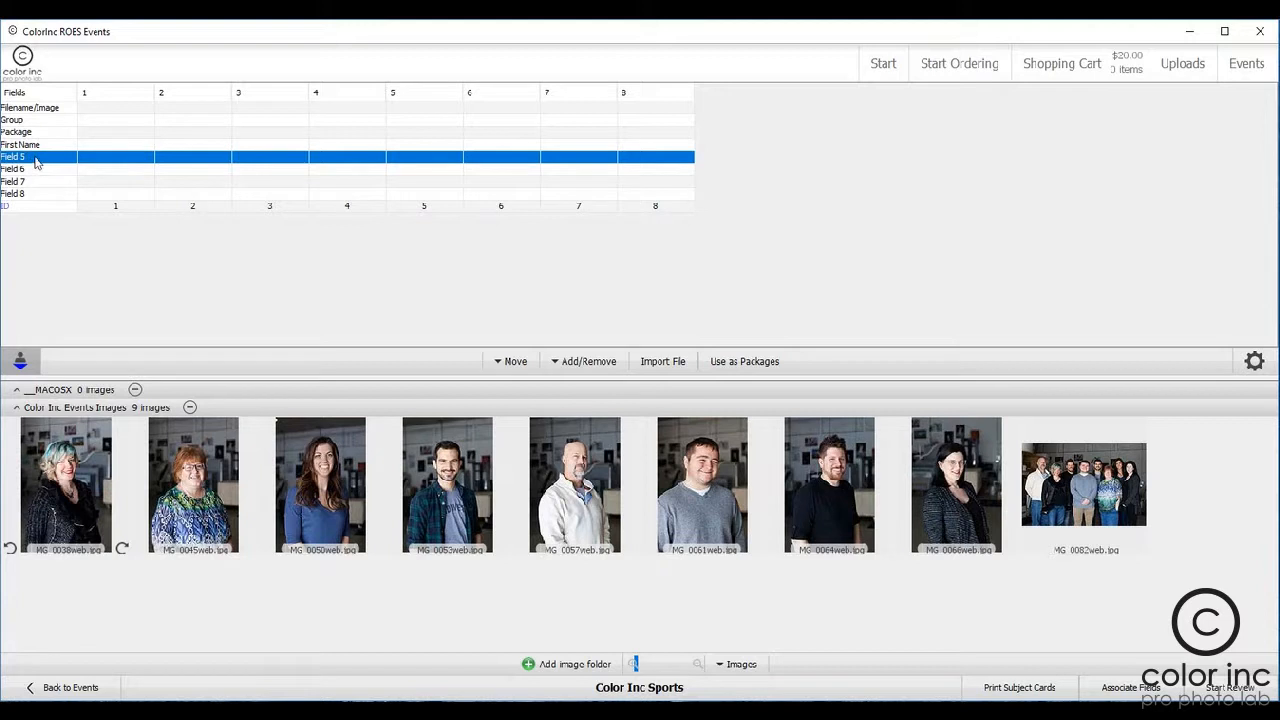
pyautogui.write('Last Name')
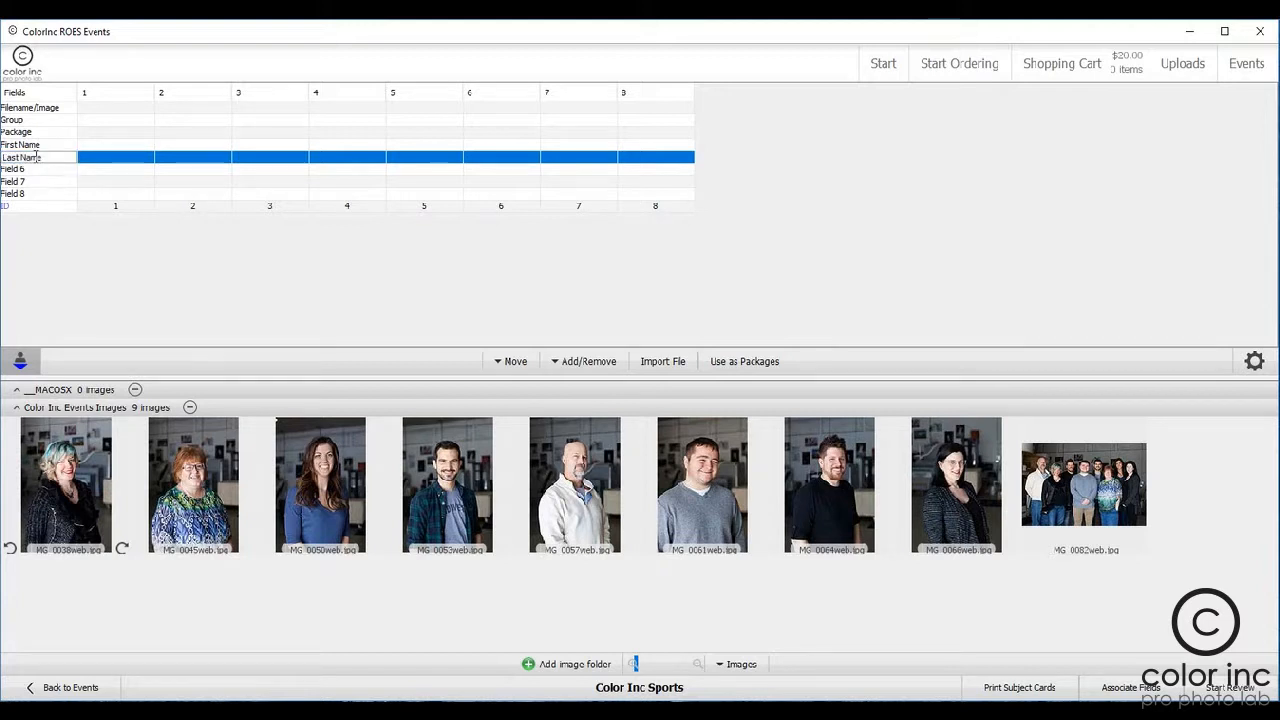
pyautogui.press('Return')
# Step: Rename Field 6 to Teacher
pyautogui.doubleClick(33, 168)
pyautogui.press('BackSpace')
pyautogui.press('BackSpace')
pyautogui.press('BackSpace')
pyautogui.press('BackSpace')
pyautogui.press('BackSpace')
pyautogui.press('BackSpace')
pyautogui.press('BackSpace')
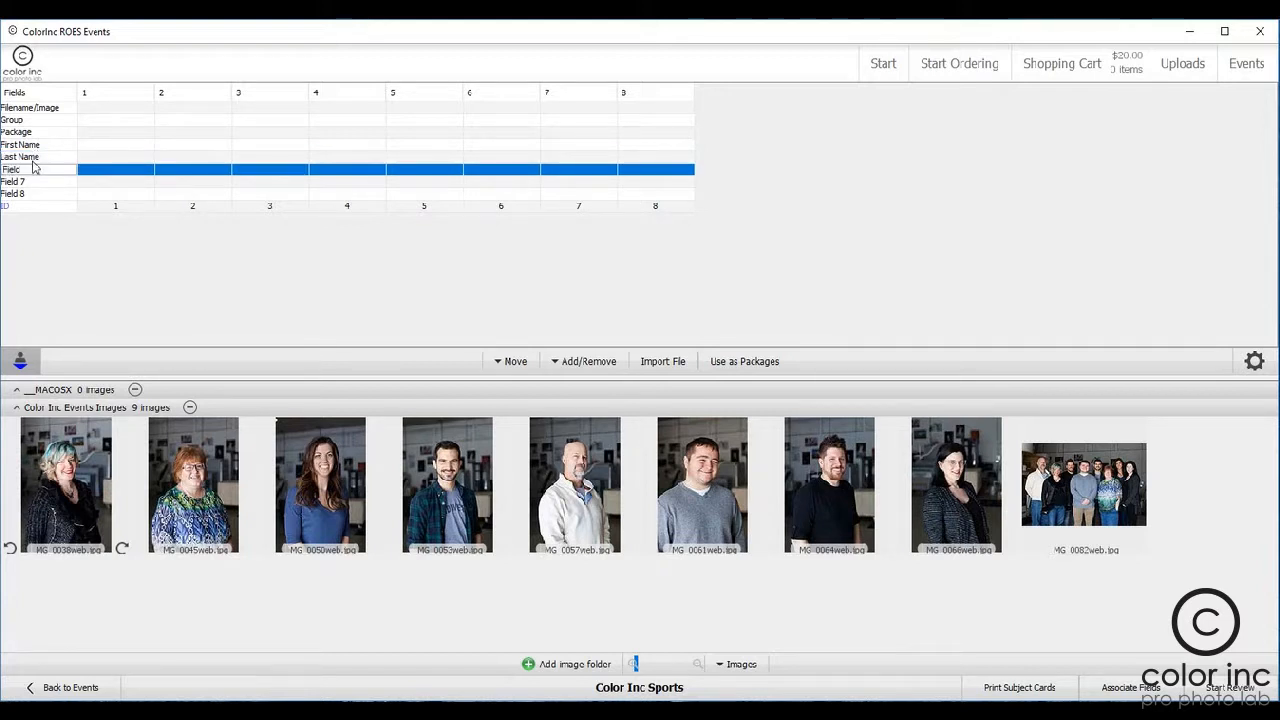
pyautogui.write('Teacher')
pyautogui.press('Return')
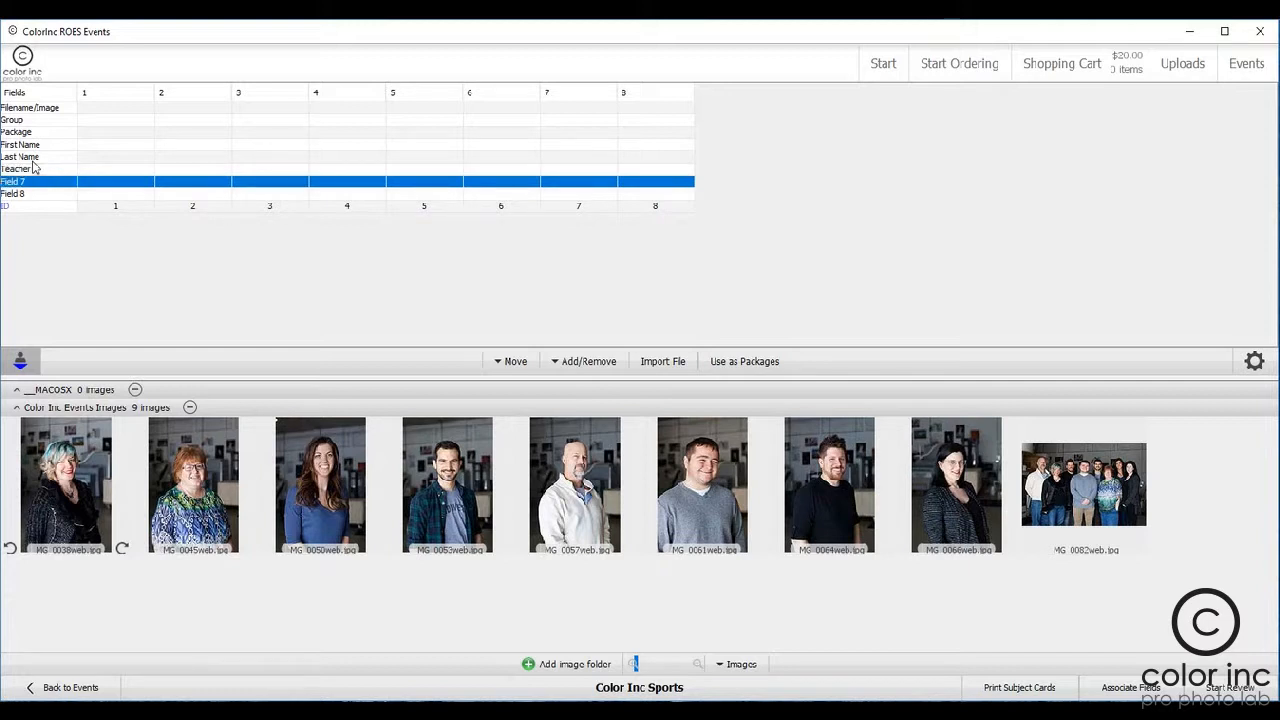
# Step: Rename Field 7 to Grade and Field 8 to Team
pyautogui.doubleClick(39, 182)
pyautogui.press('BackSpace')
pyautogui.press('BackSpace')
pyautogui.press('BackSpace')
pyautogui.press('BackSpace')
pyautogui.press('BackSpace')
pyautogui.press('BackSpace')
pyautogui.press('BackSpace')
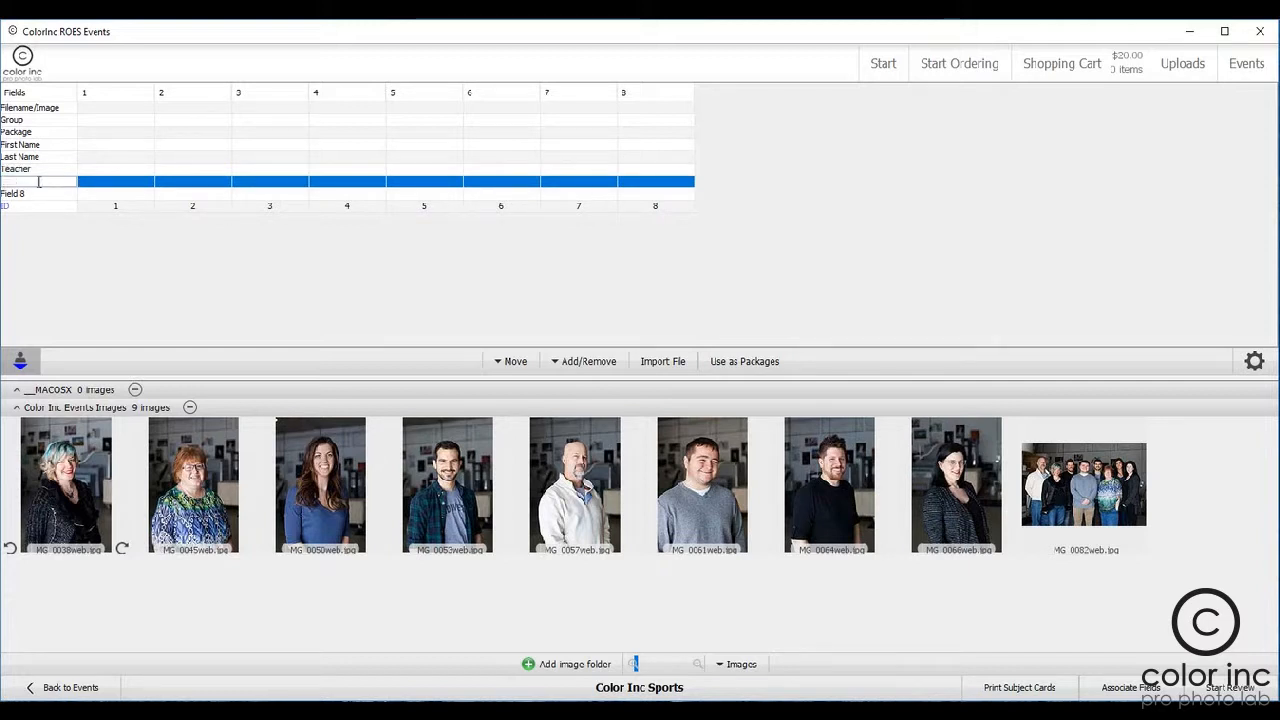
pyautogui.press('Return')
pyautogui.press('BackSpace')
pyautogui.press('BackSpace')
pyautogui.press('BackSpace')
pyautogui.press('BackSpace')
pyautogui.press('BackSpace')
pyautogui.press('BackSpace')
pyautogui.press('BackSpace')
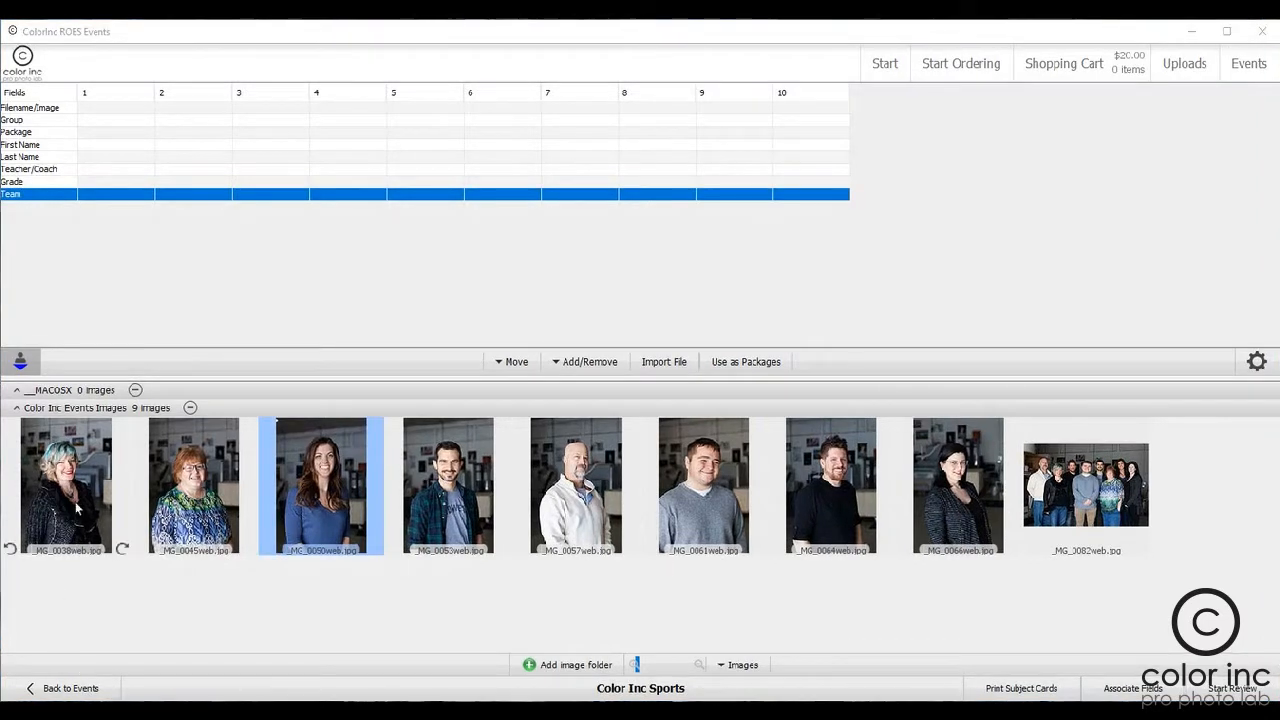
# Step: Assign _MG_0038web.jpg to subject 1's Filename/Image field and enter that subject's first name and last initial
pyautogui.moveTo(72, 503); pyautogui.dragTo(126, 107)
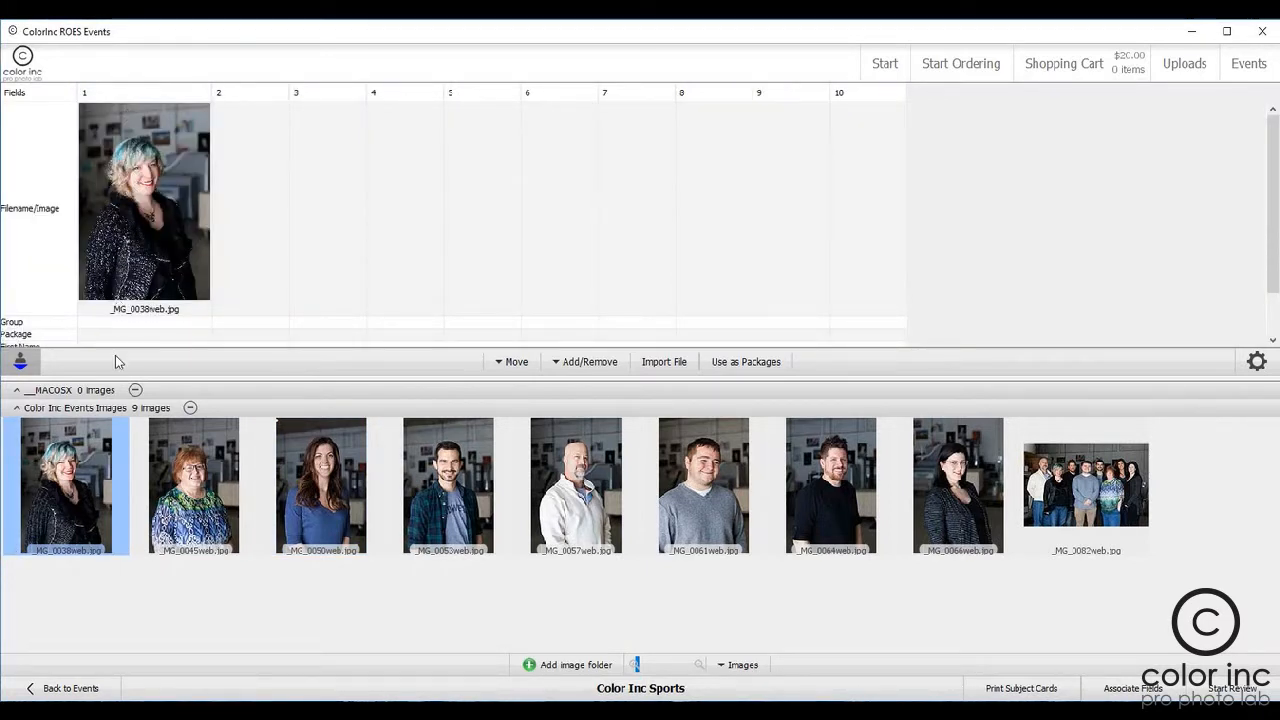
pyautogui.scroll(-2, 140, 330)
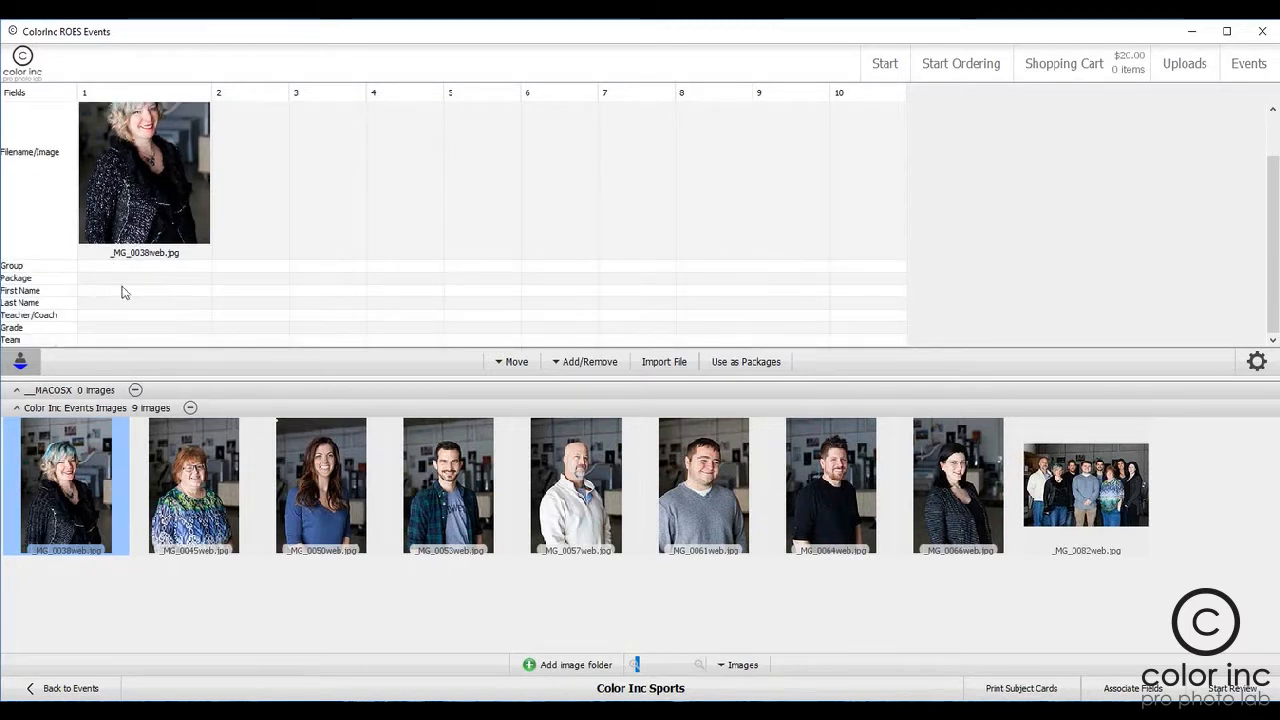
pyautogui.click(133, 292)
pyautogui.write('Mi')
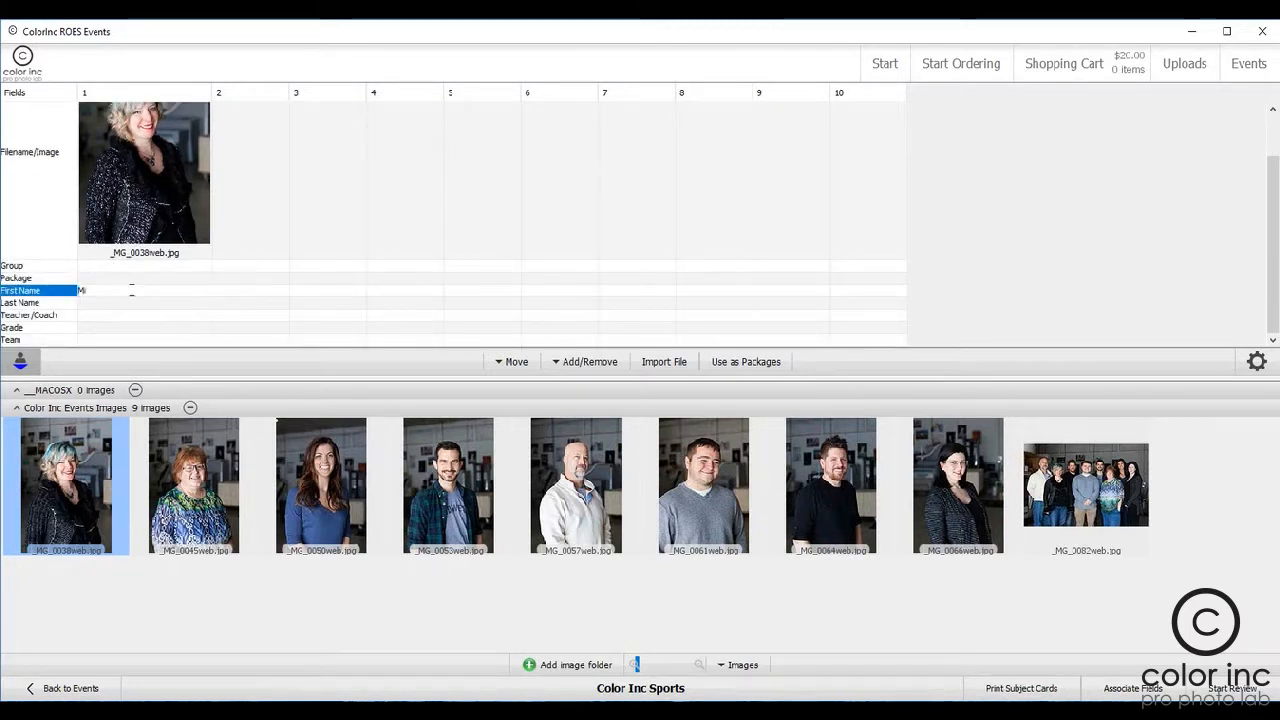
pyautogui.write('chelle')
pyautogui.press('Tab')
pyautogui.press('Down')
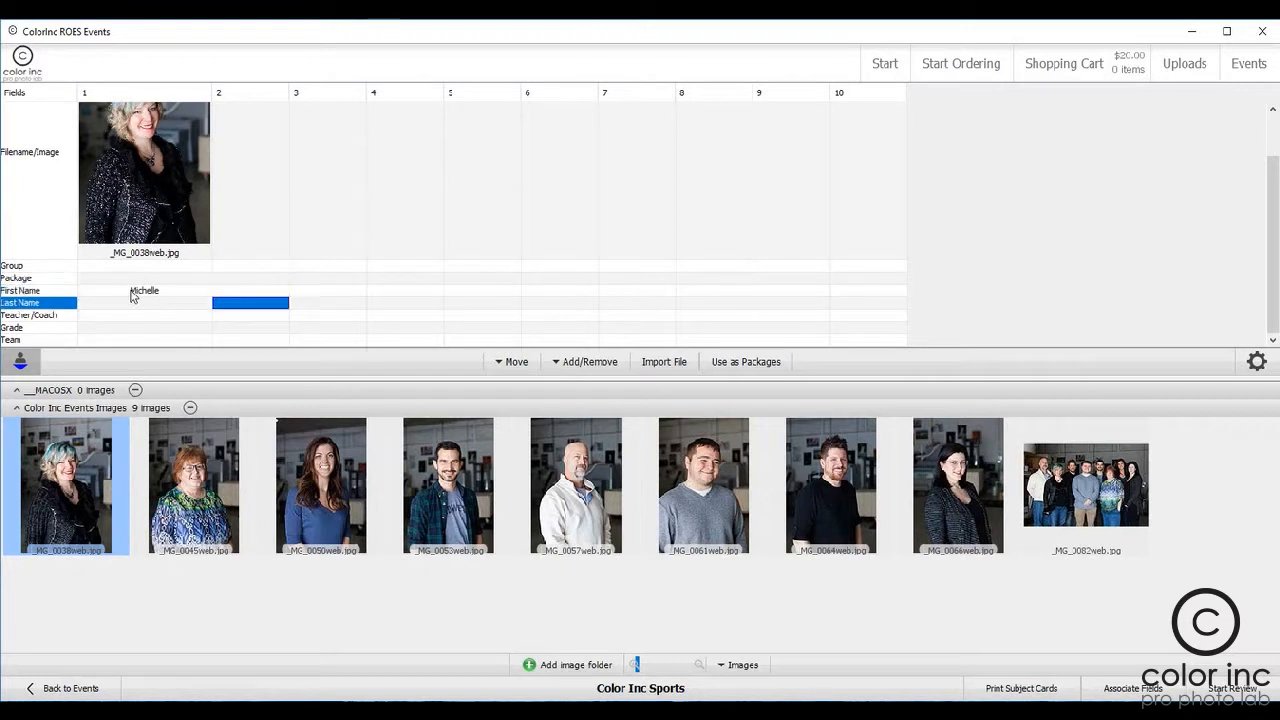
pyautogui.press('Left')
pyautogui.write('E')
pyautogui.press('Return')
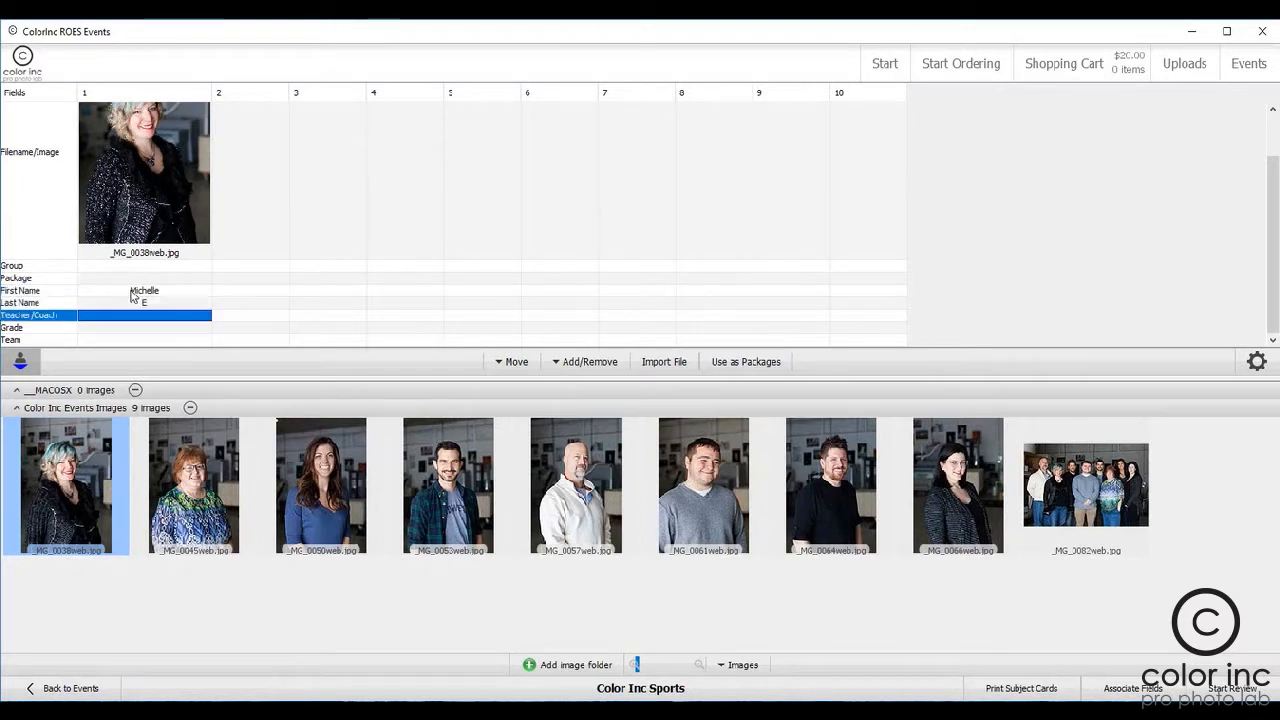
# Step: Enter the coach's last name, grade 12 and team Color Inc for subject 1
pyautogui.write('Kasberger')
pyautogui.press('Return')
pyautogui.write('12')
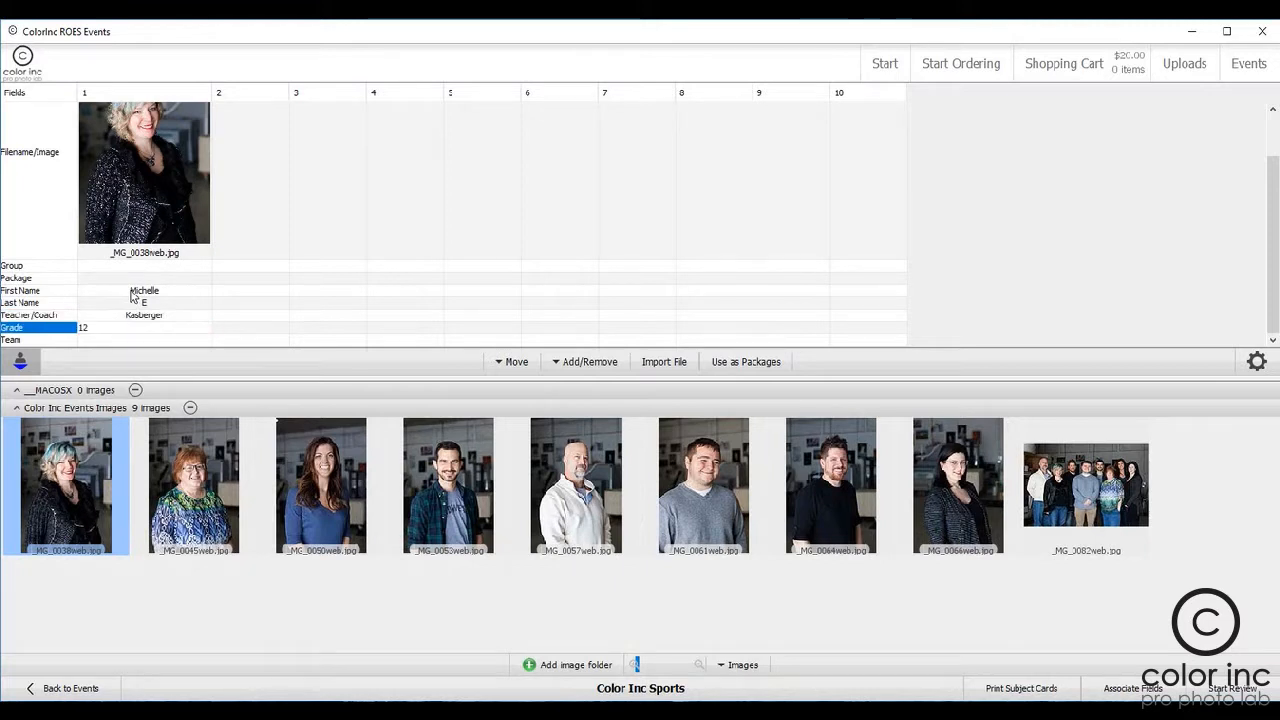
pyautogui.press('Return')
pyautogui.write('Co')
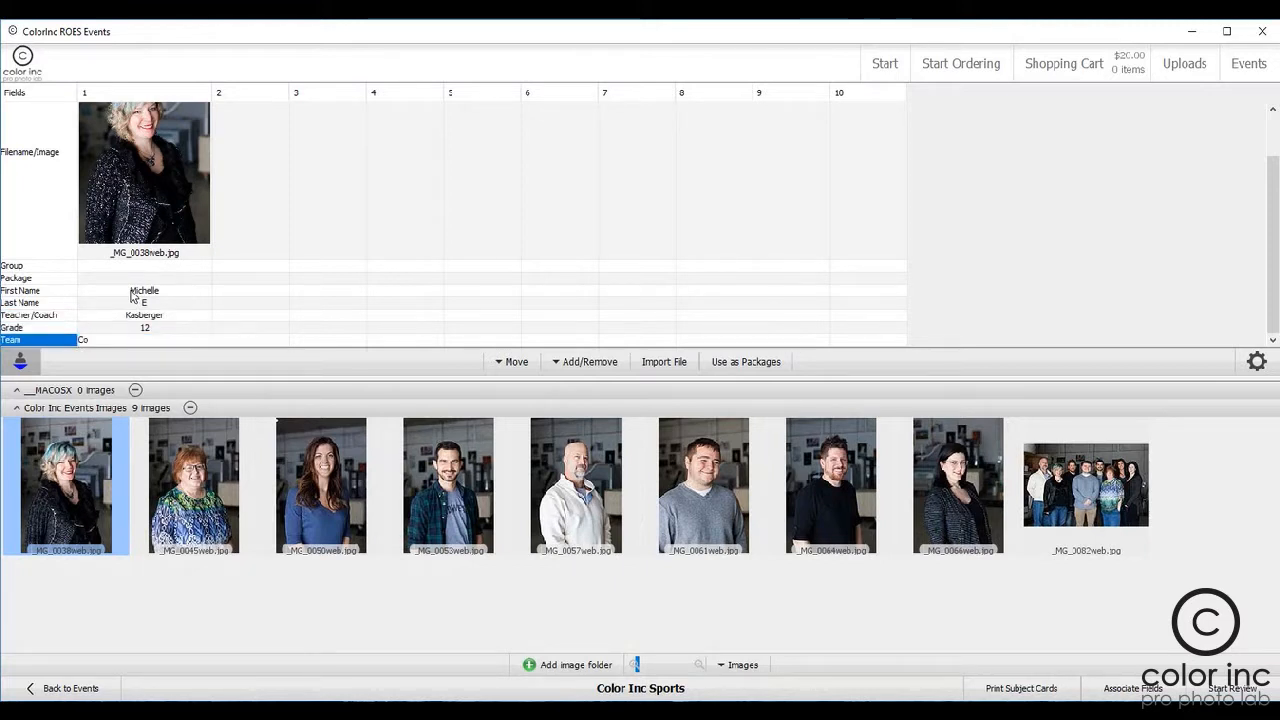
pyautogui.press('Return')
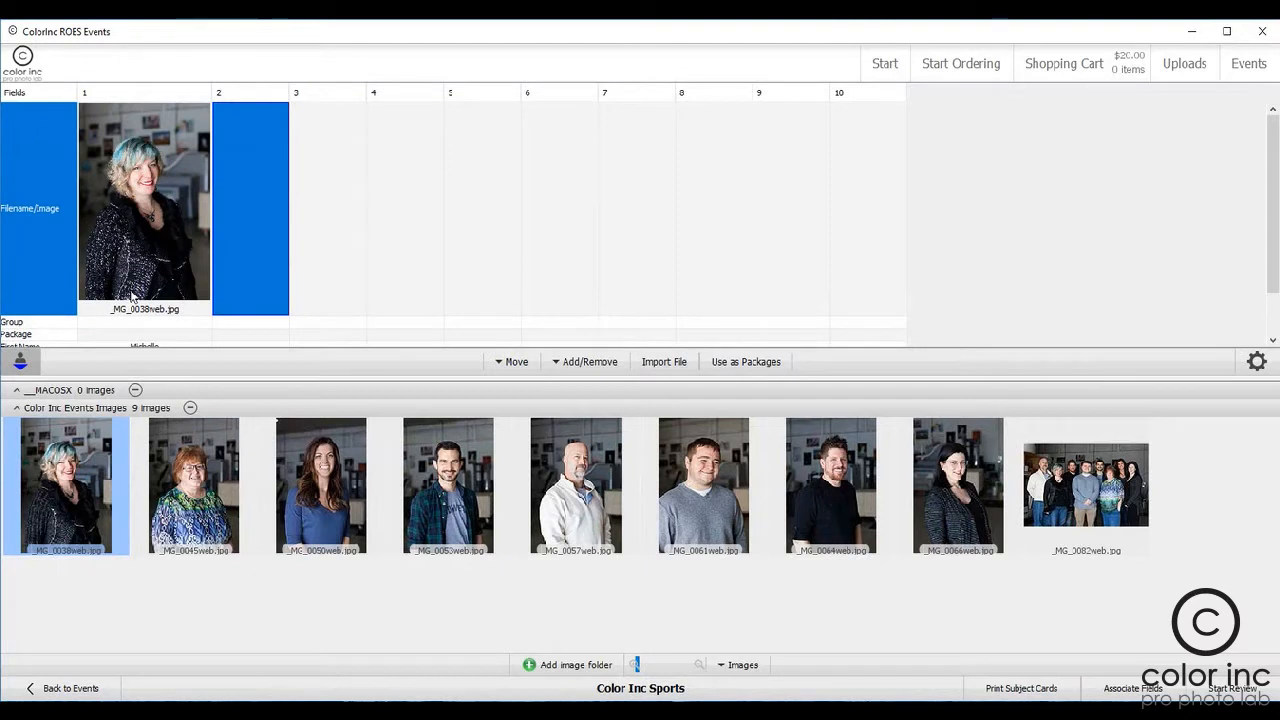
# Step: Assign the seven individual portraits _MG_0045web.jpg through _MG_0066web.jpg, in order, to the Filename/Image fields of subjects 2 to 8
pyautogui.moveTo(195, 590); pyautogui.dragTo(279, 220)
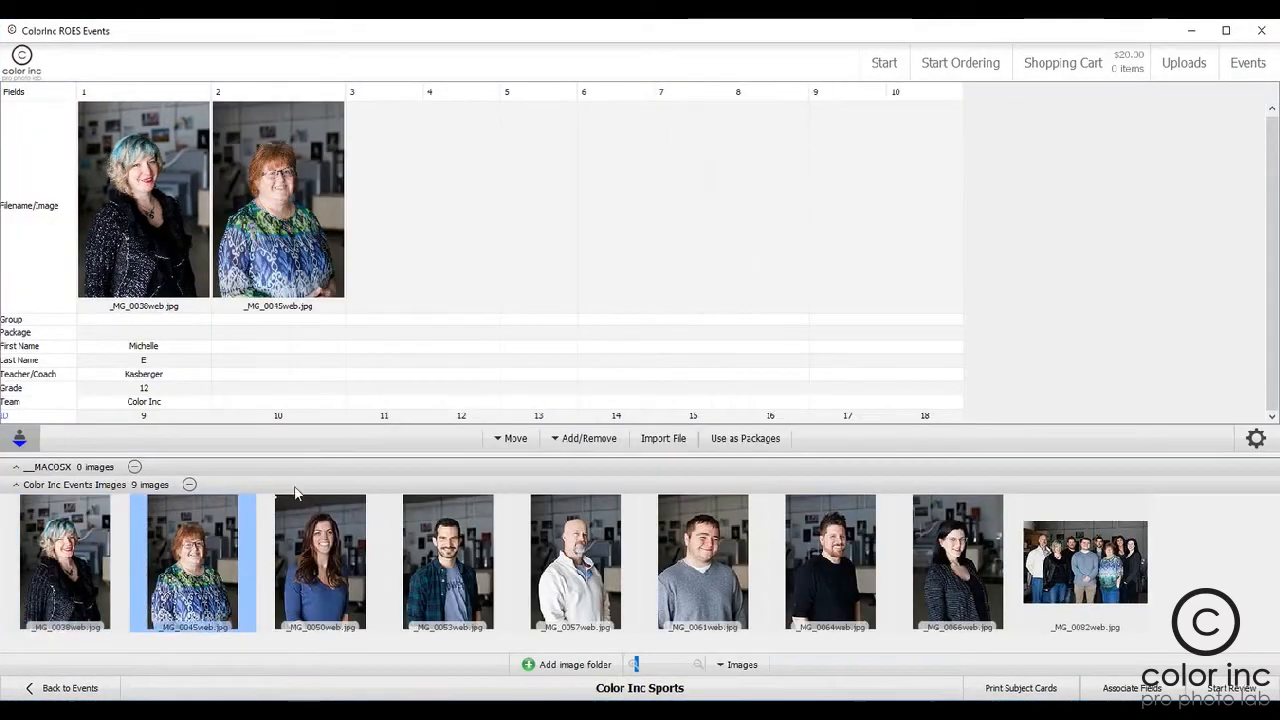
pyautogui.moveTo(322, 590); pyautogui.dragTo(413, 220)
pyautogui.moveTo(450, 590); pyautogui.dragTo(547, 220)
pyautogui.moveTo(580, 610); pyautogui.dragTo(654, 240)
pyautogui.moveTo(703, 595); pyautogui.dragTo(788, 250)
pyautogui.moveTo(830, 595); pyautogui.dragTo(924, 262)
pyautogui.moveTo(958, 595); pyautogui.dragTo(1056, 250)
# Step: Fill in subject 2's first name, last initial and coach's last name, with grade 12 and team Color Inc
pyautogui.click(258, 346)
pyautogui.press('Return')
pyautogui.press('Return')
pyautogui.press('Return')
# Step: Fill in subject 3's name fields and coach's last name, with grade 12 and team Color Inc
pyautogui.click(383, 346)
pyautogui.press('Return')
pyautogui.press('Return')
# Step: Fill in subject 4's name fields and coach's last name, with grade 12 and team Color Inc
pyautogui.press('Return')
pyautogui.click(511, 334)
pyautogui.write('asberger')
pyautogui.press('Return')
pyautogui.write('12')
# Step: Fill in subject 5's first name, last initial and coach's last name, with grade 12 and team Color Inc
pyautogui.press('Return')
pyautogui.write('Color Inc')
pyautogui.press('Return')
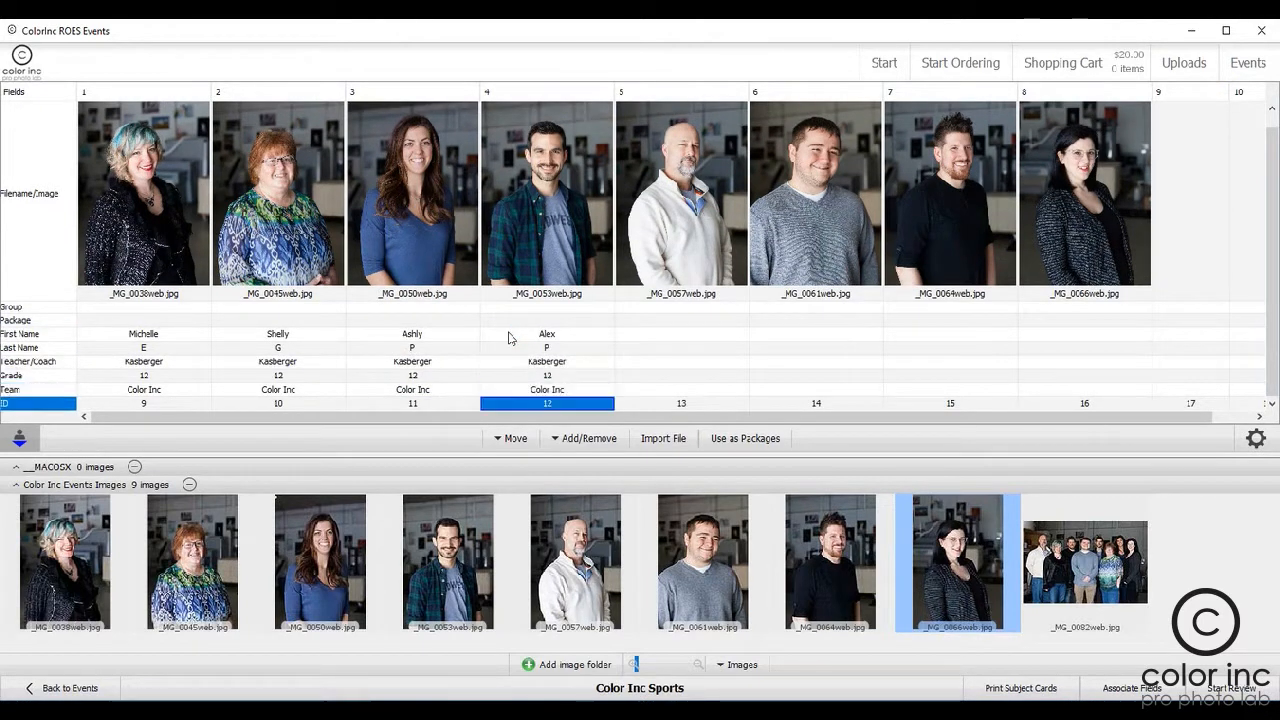
pyautogui.click(660, 335)
pyautogui.write('Robert')
pyautogui.press('Return')
pyautogui.write('K')
pyautogui.press('Return')
pyautogui.write('Kasberger')
pyautogui.press('Return')
pyautogui.write('12')
pyautogui.press('Return')
pyautogui.write('Color Inc')
# Step: Fill in the names and coach's last name for subjects 6, 7 and 8, each with grade 12 and team Color Inc
pyautogui.click(766, 335)
pyautogui.write('Josh F Kasberger 12 Color Inc')
pyautogui.click(940, 335)
pyautogui.write('Erich H Kasberger 12 Color Inc')
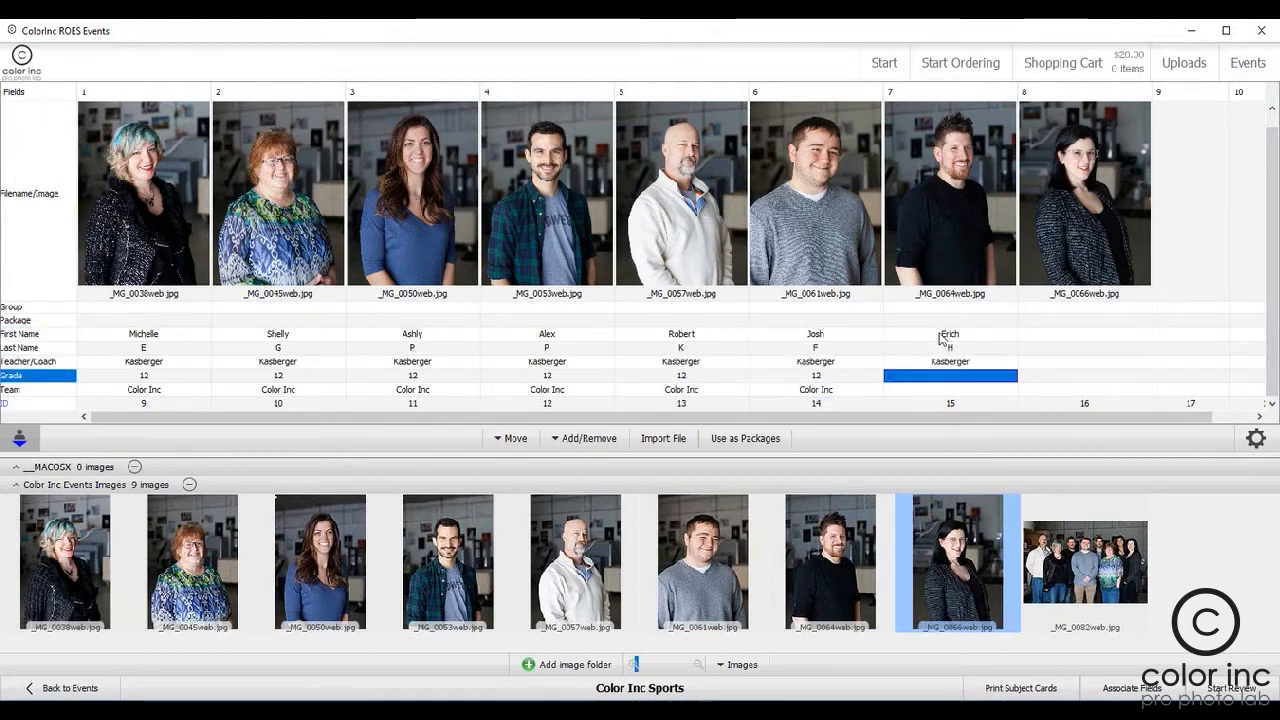
pyautogui.click(1052, 335)
pyautogui.write('Sara L Kasberger 12 Color Inc')
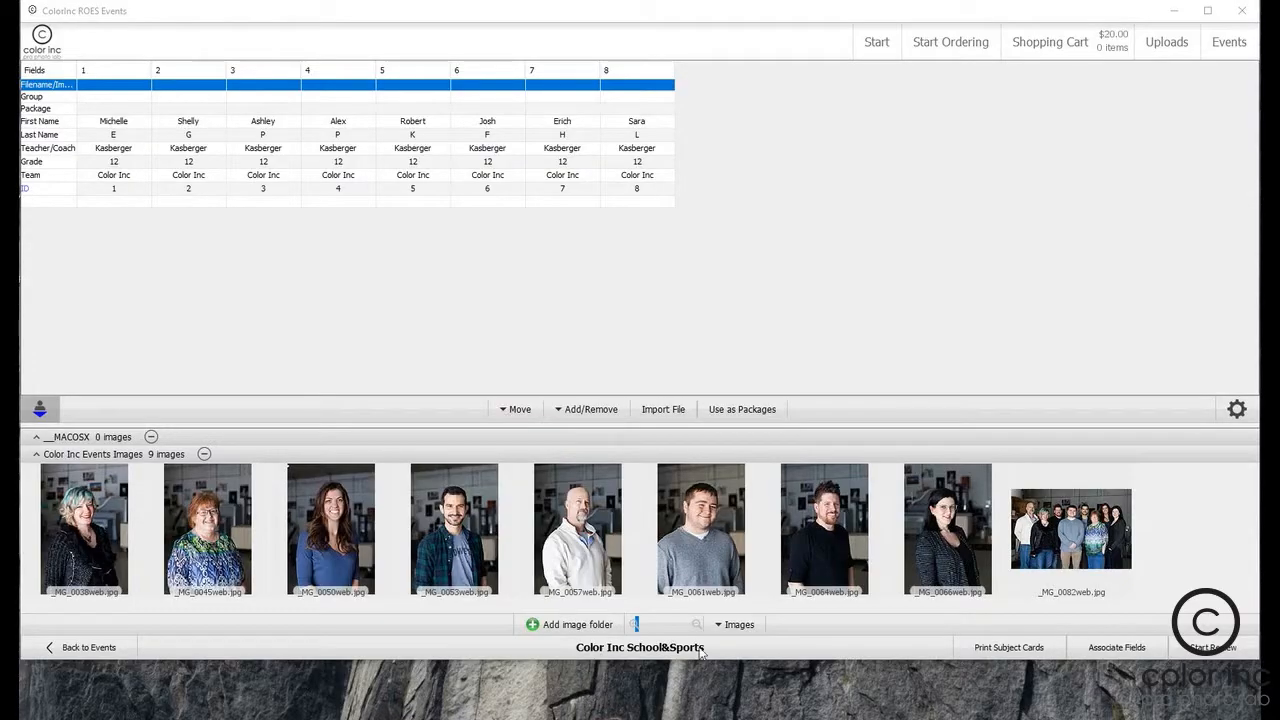
# Step: Add all image thumbnails to the Filename/Image row of the Color Inc School&Sports table, replacing its current values
pyautogui.click(747, 626)
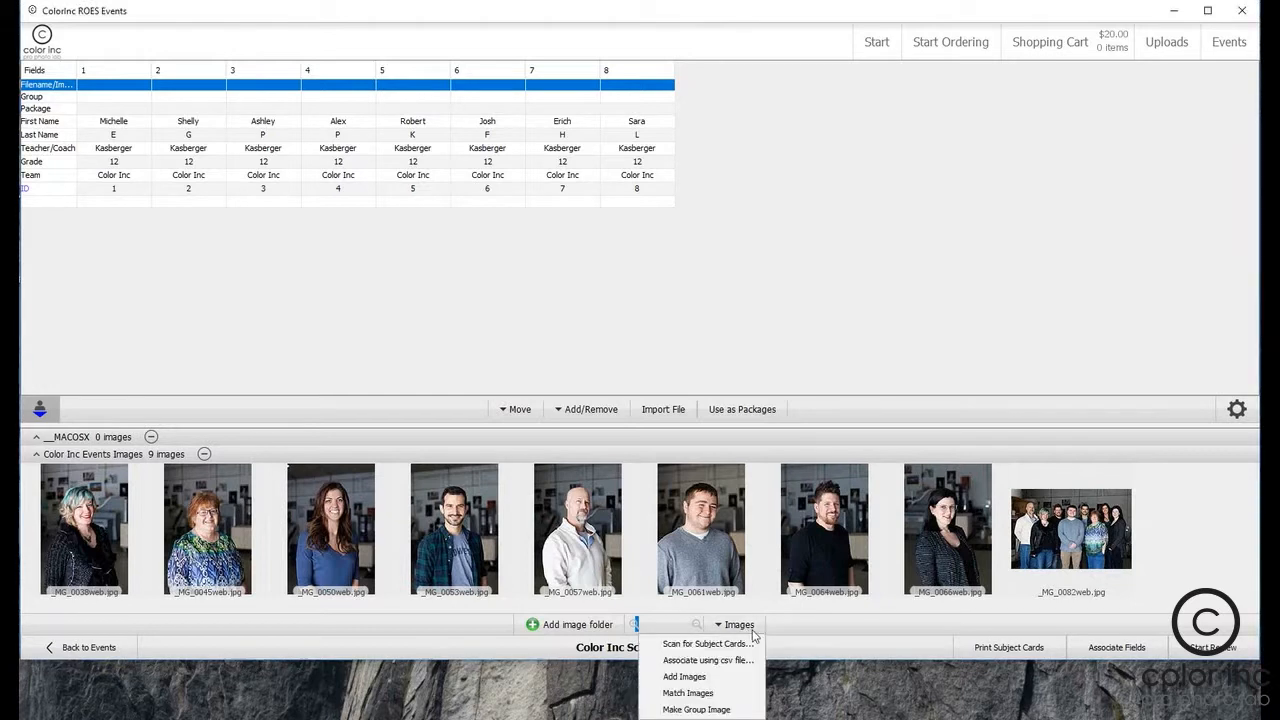
pyautogui.click(689, 680)
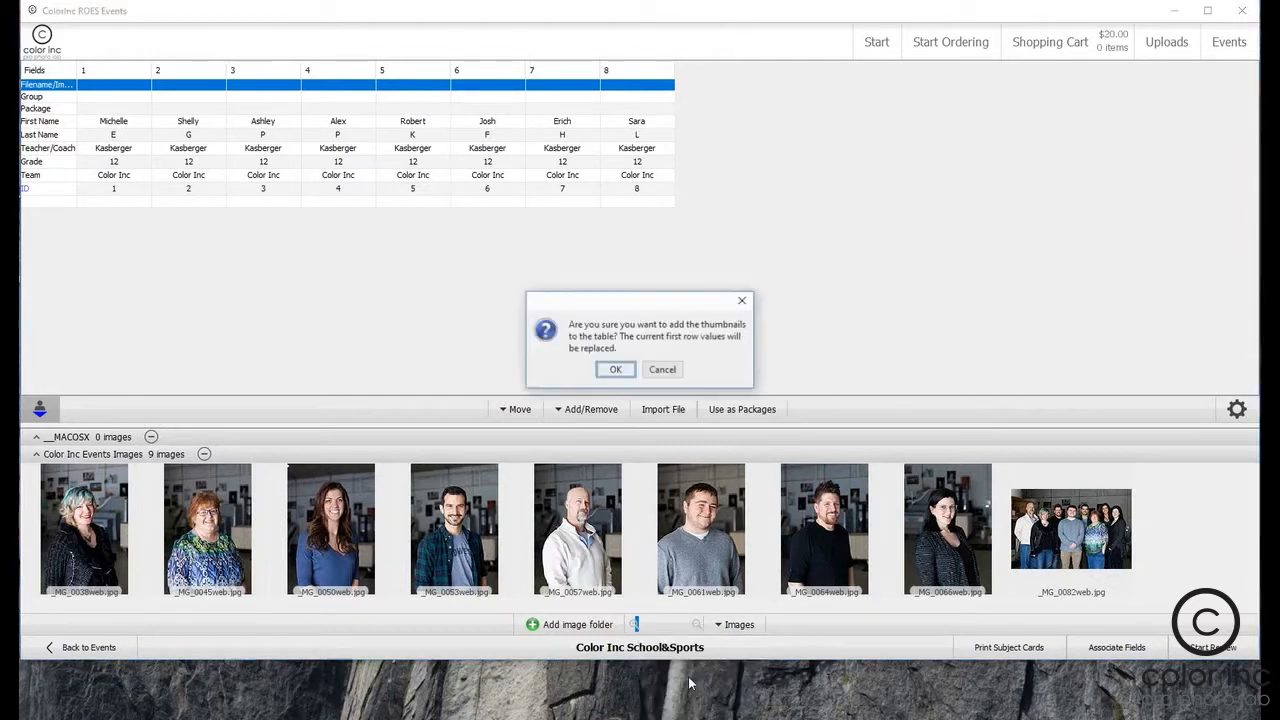
pyautogui.click(614, 370)
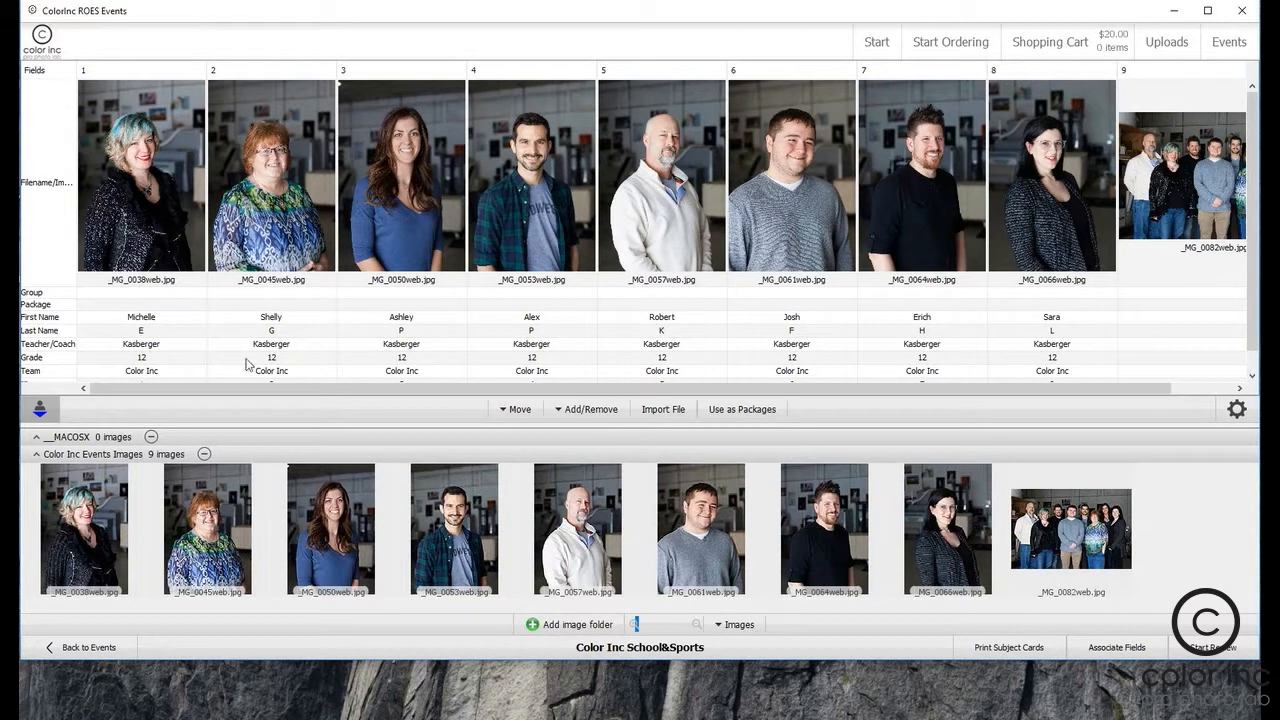
# Step: Remove column 9, which holds the group photo _MG_0082web.jpg, from the subject table
pyautogui.moveTo(375, 389); pyautogui.dragTo(546, 391)
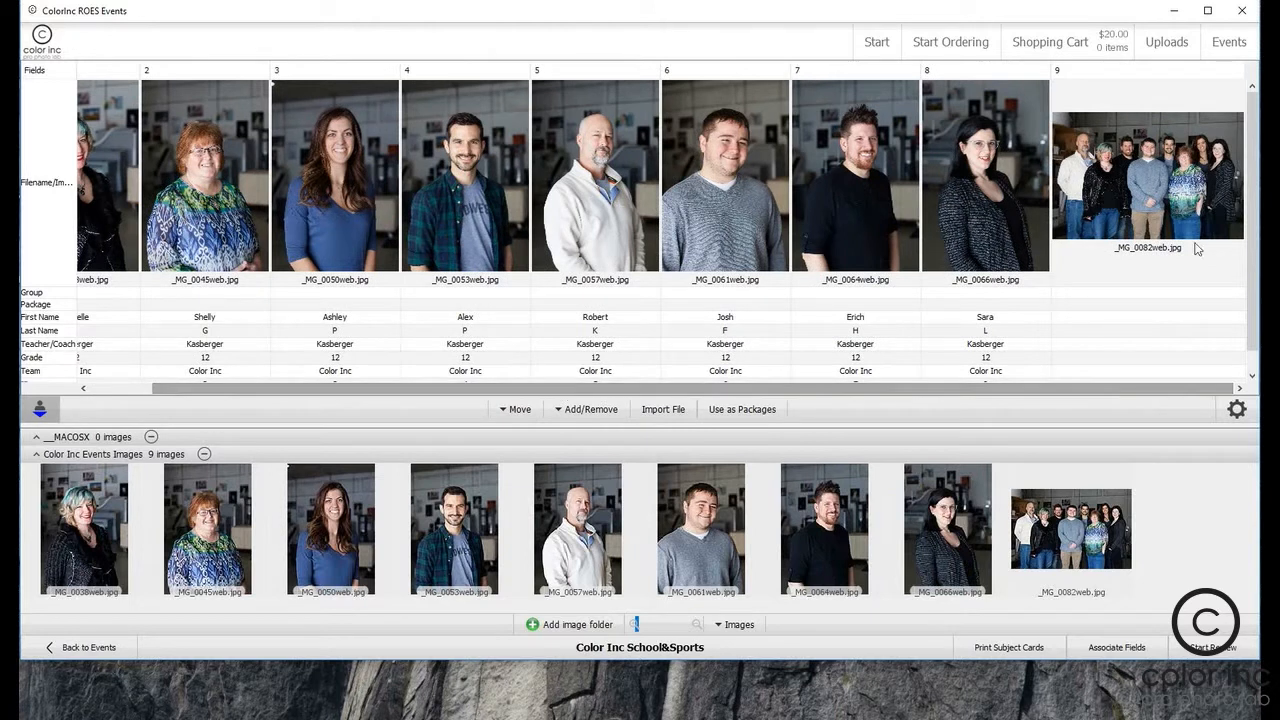
pyautogui.click(1168, 200)
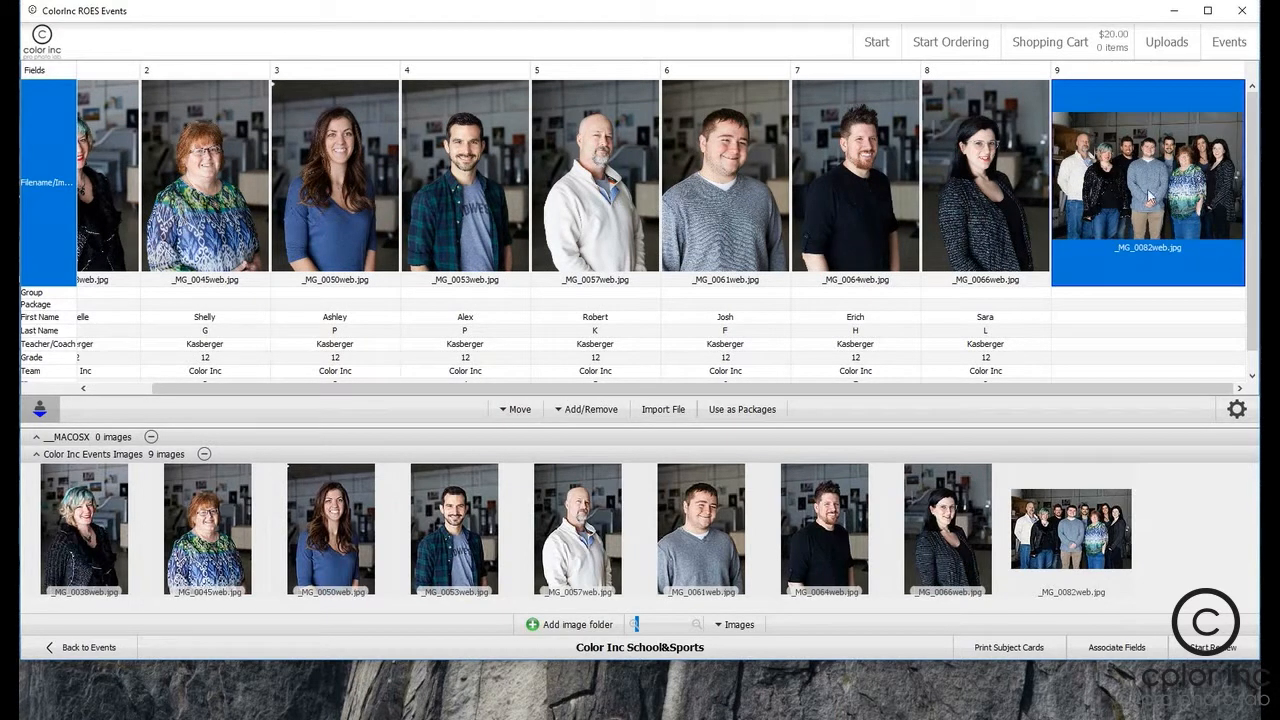
pyautogui.click(590, 409)
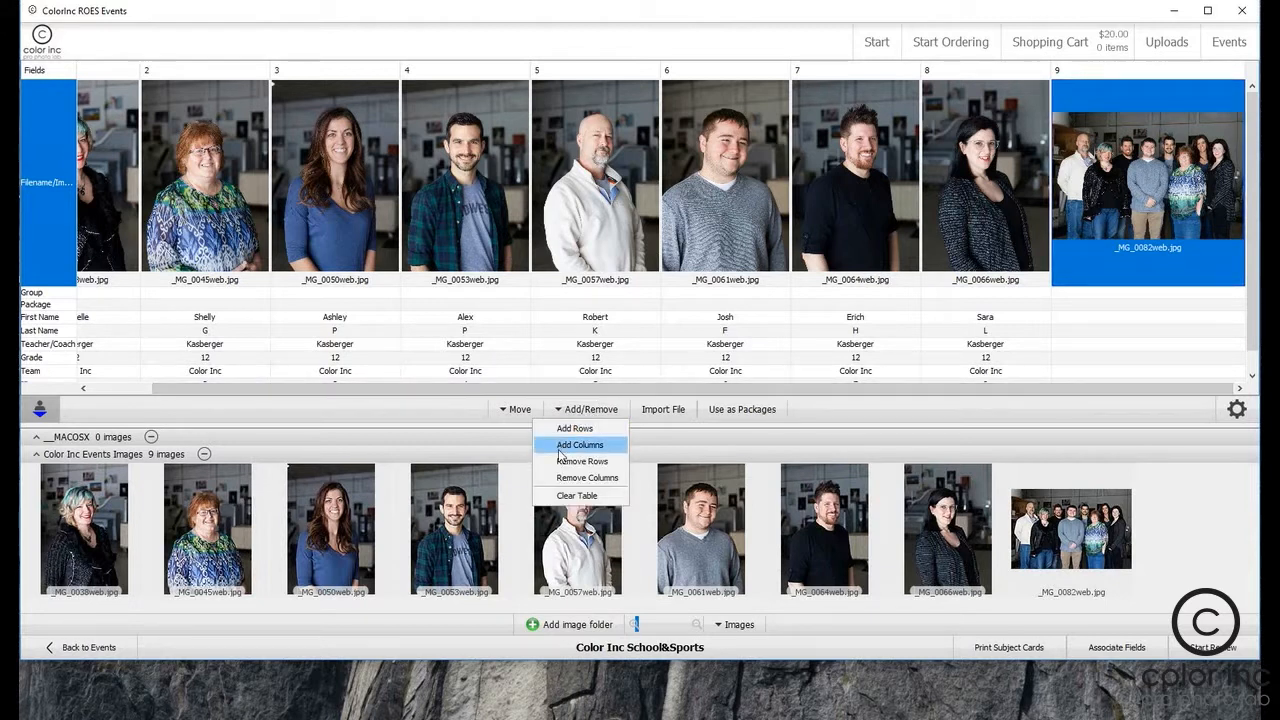
pyautogui.click(575, 479)
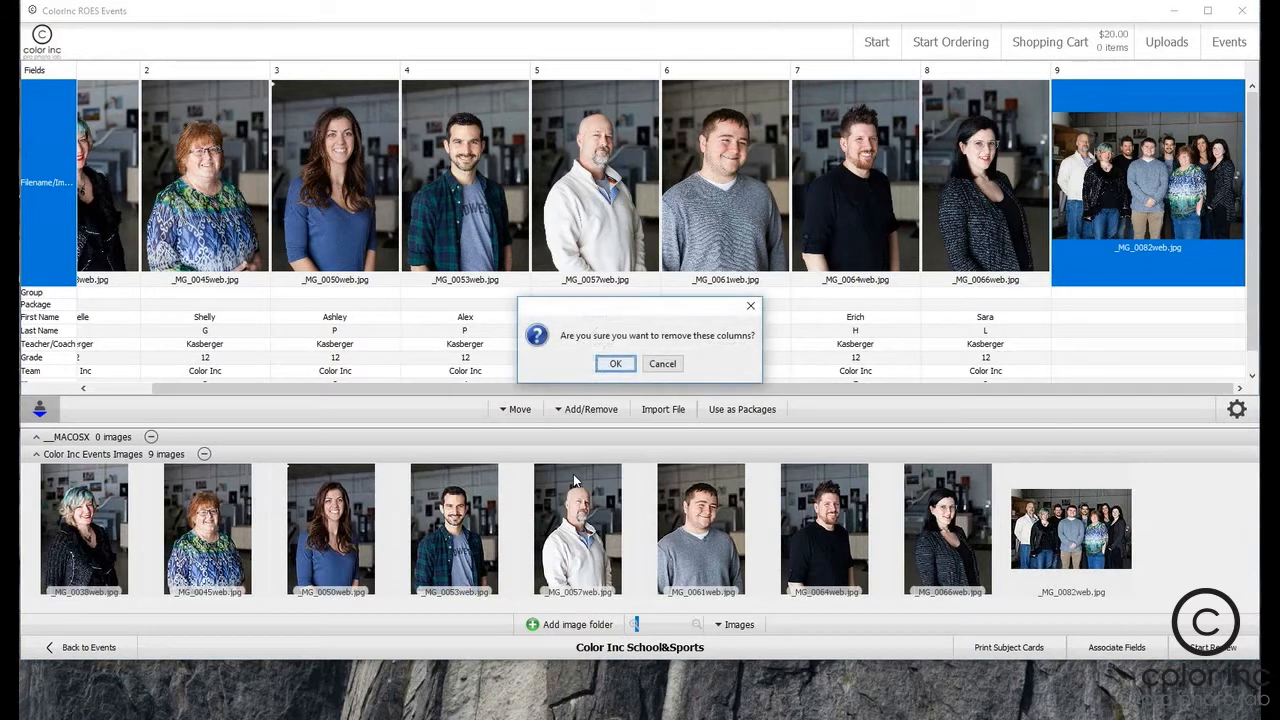
pyautogui.click(615, 363)
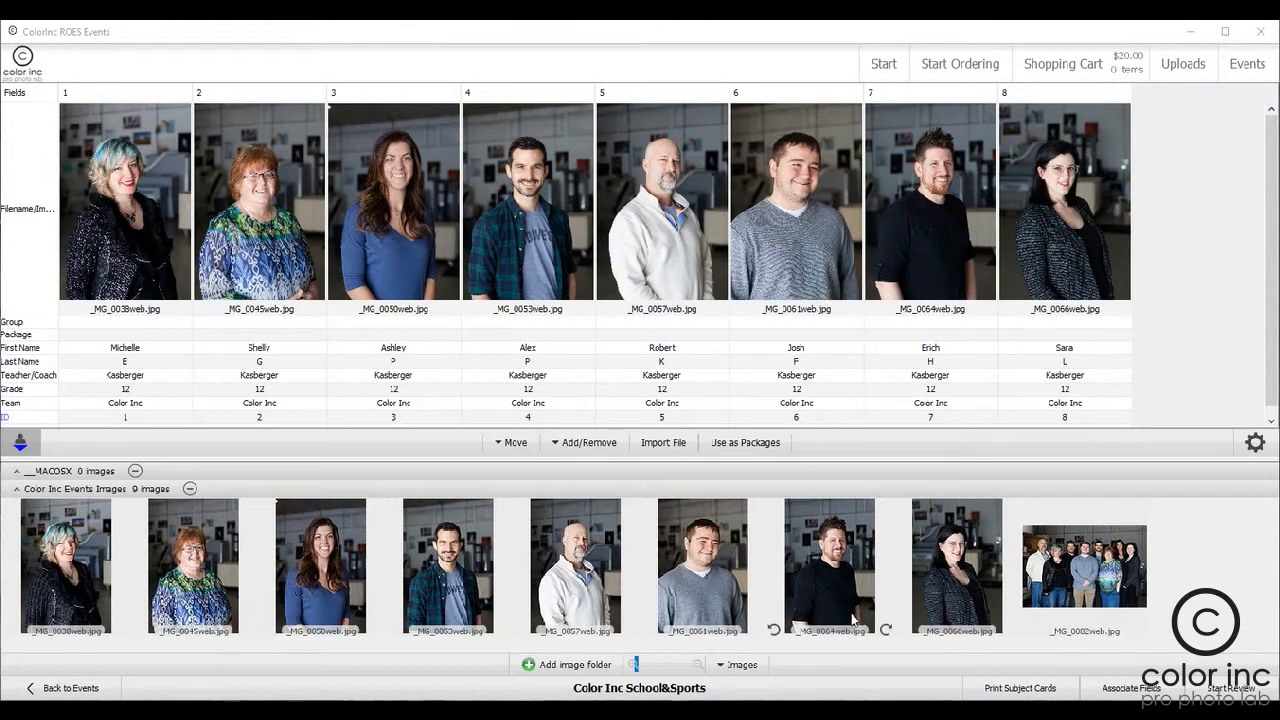
# Step: Assign the group photo _MG_0082web.jpg to the Group field of every subject at once
pyautogui.click(16, 323)
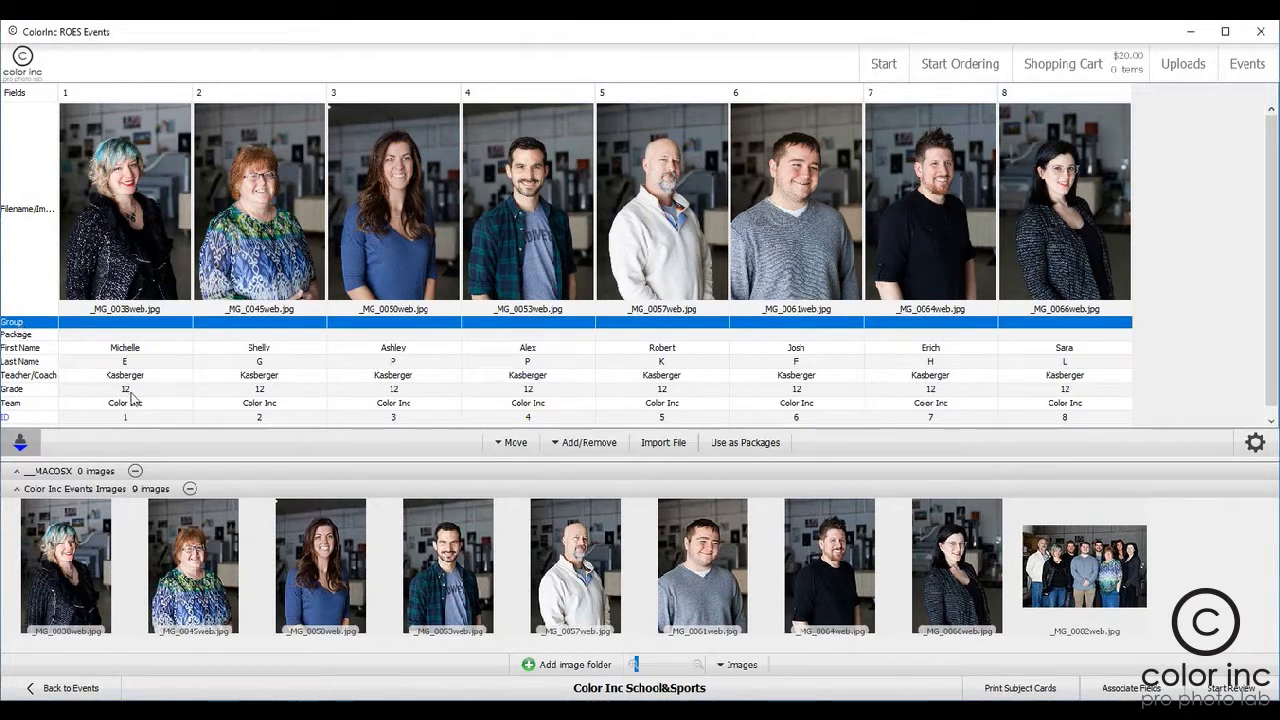
pyautogui.moveTo(1120, 572); pyautogui.dragTo(150, 324)
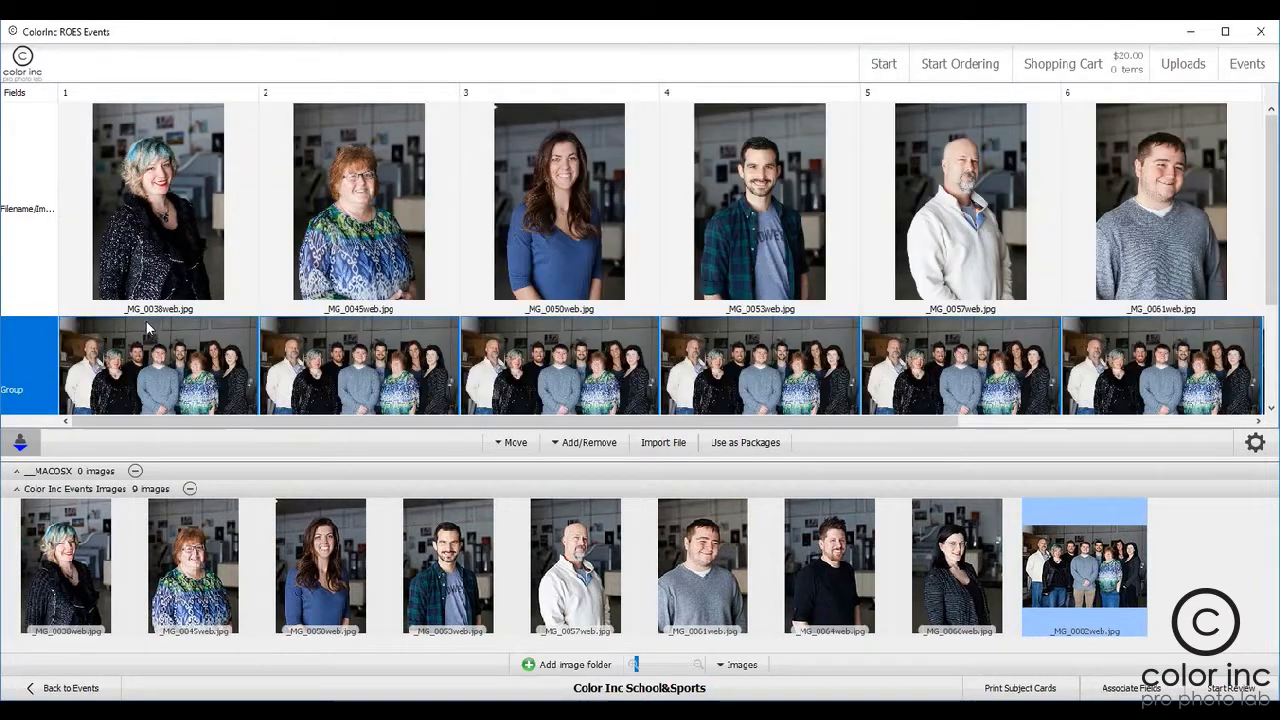
pyautogui.moveTo(414, 428); pyautogui.dragTo(412, 399)
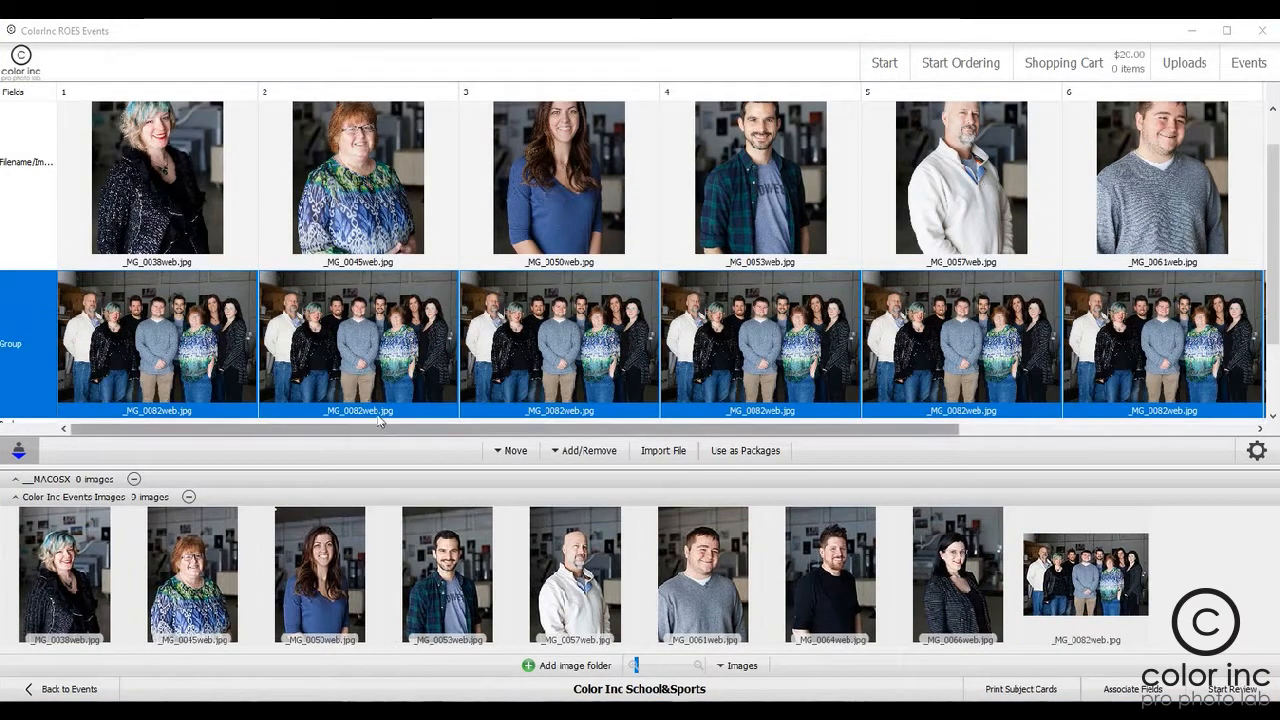
# Step: Enter package codes A-1;C-1 for subject 1 and B-1;C-1;D-1 for subject 2
pyautogui.scroll(-1, 300, 400)
pyautogui.click(50, 380)
pyautogui.click(103, 379)
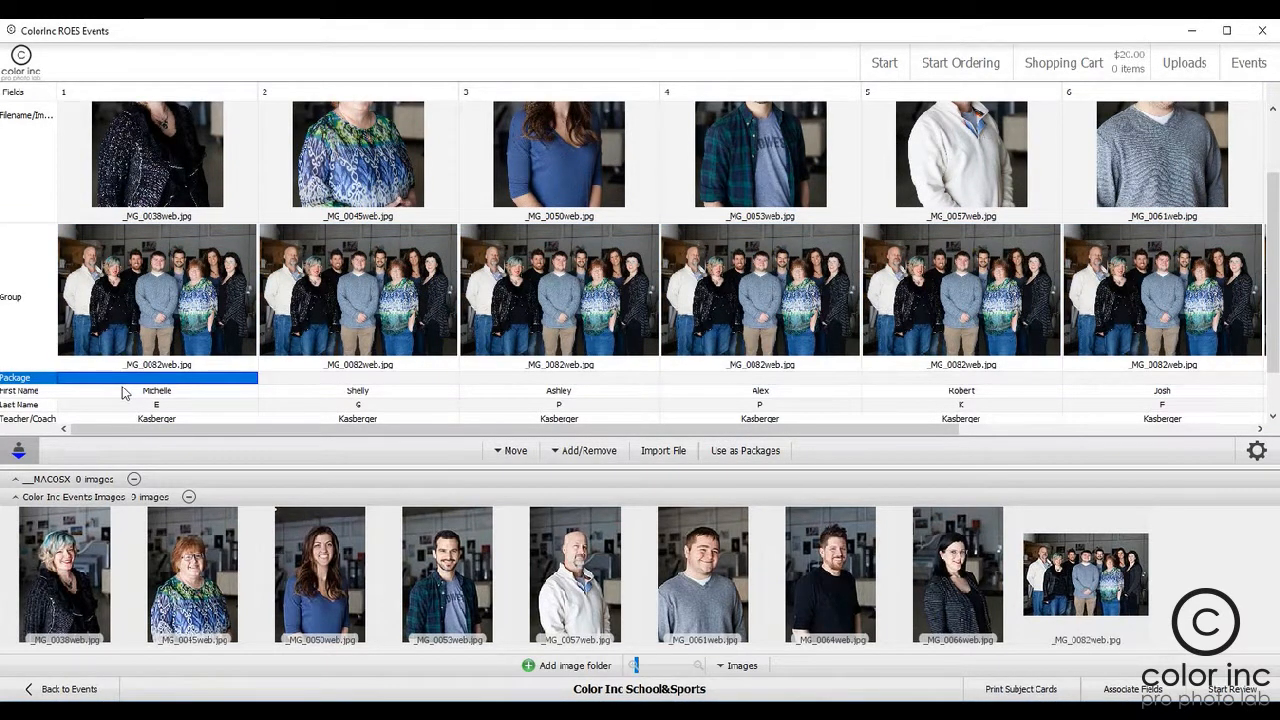
pyautogui.write('A-1;C-1')
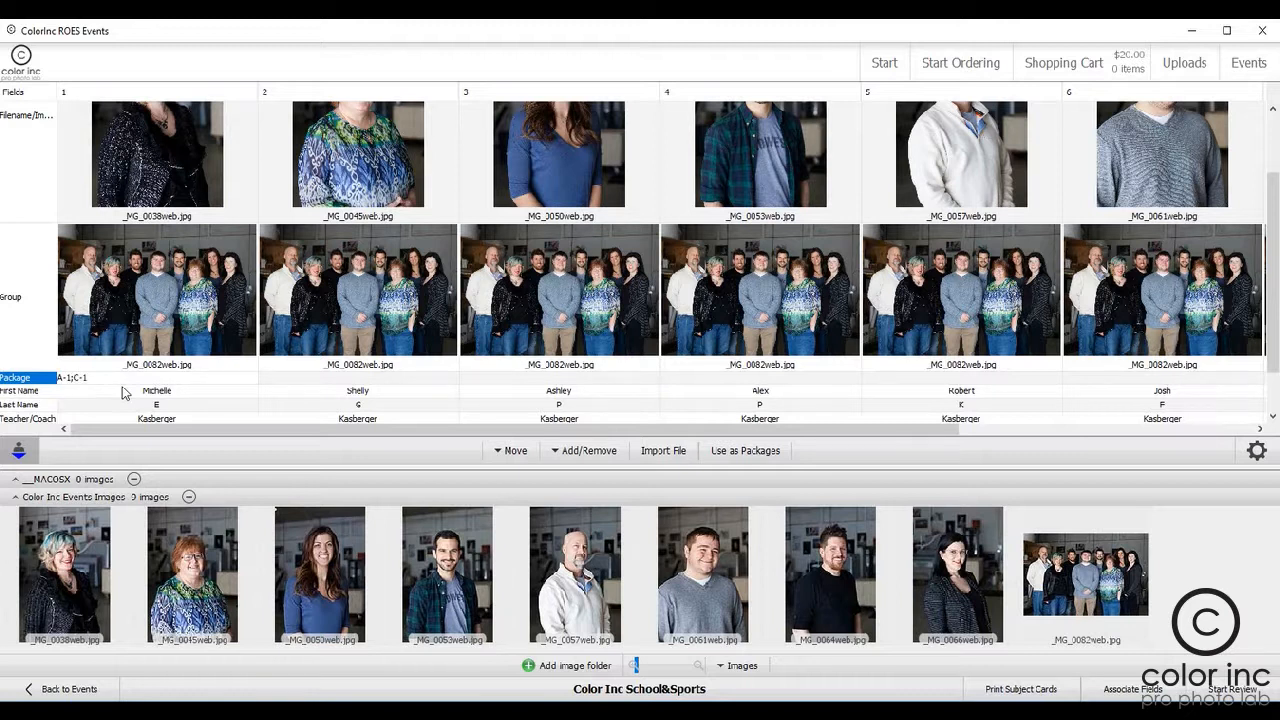
pyautogui.press('Tab')
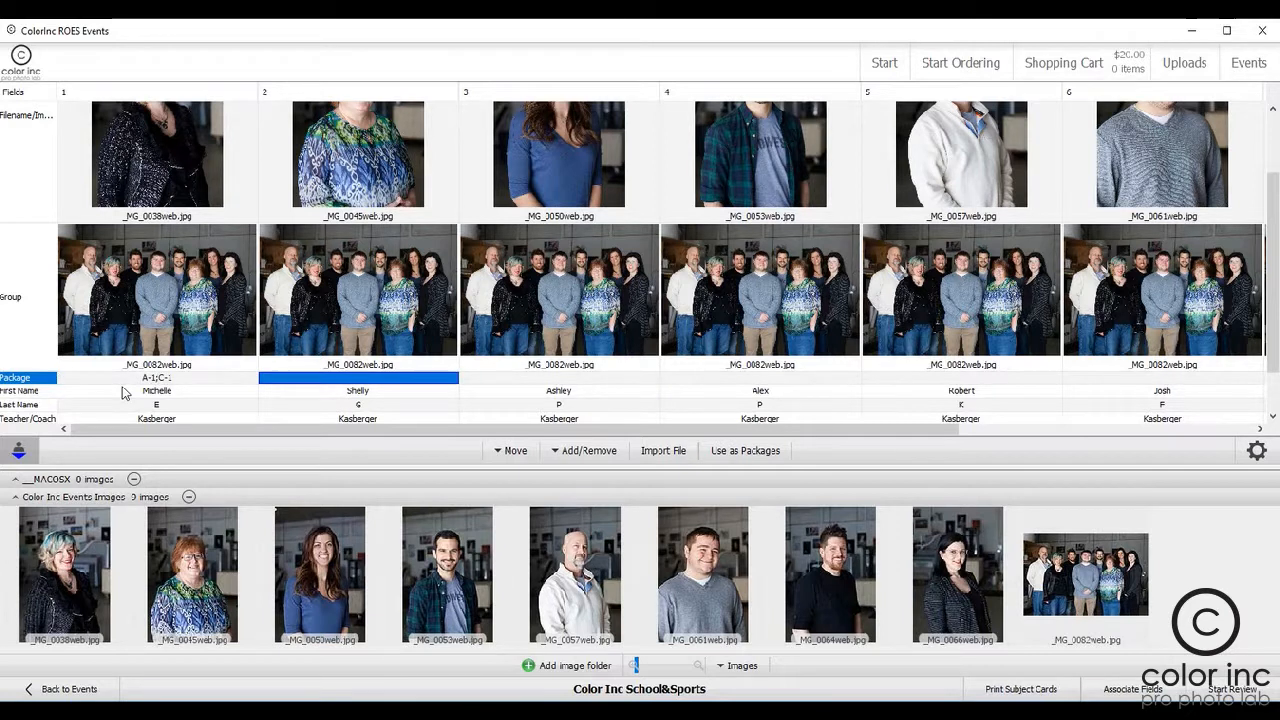
pyautogui.write('B-1;C-1;D-1')
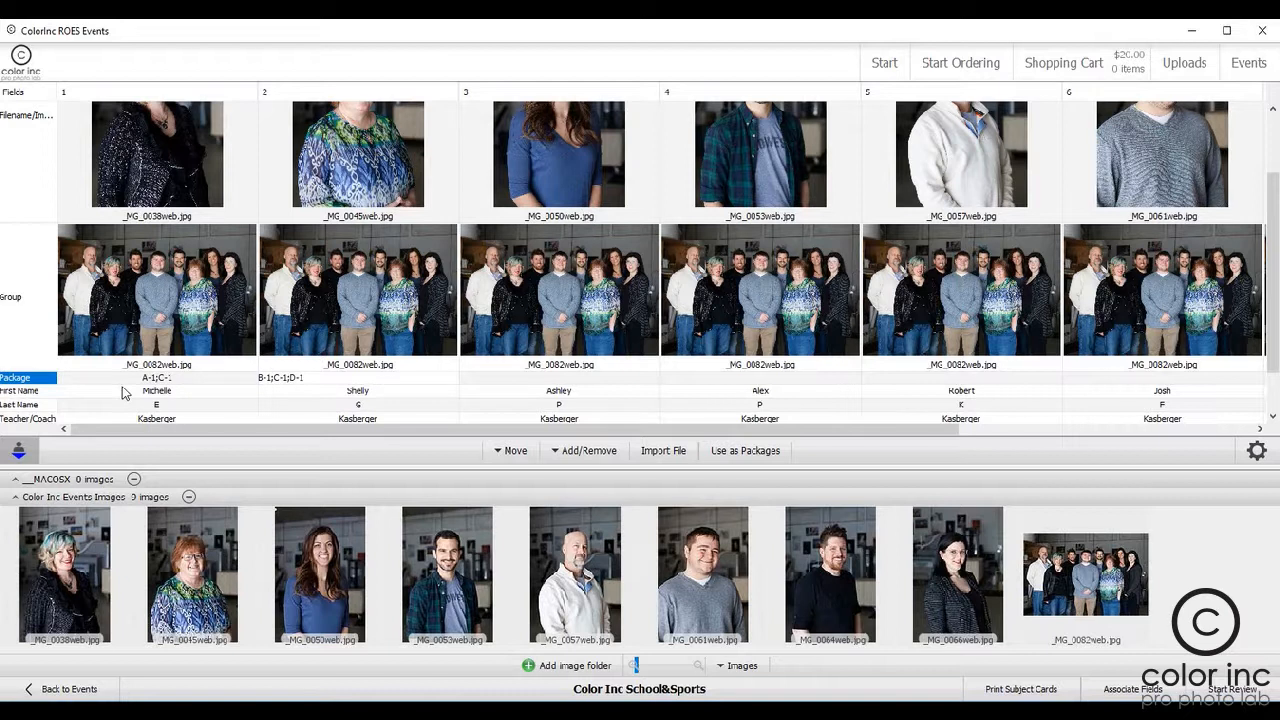
pyautogui.press('Tab')
# Step: Enter package codes A-1;C-1;D-2 for subject 3 and B-1;C-1 for subject 4
pyautogui.write('A-1')
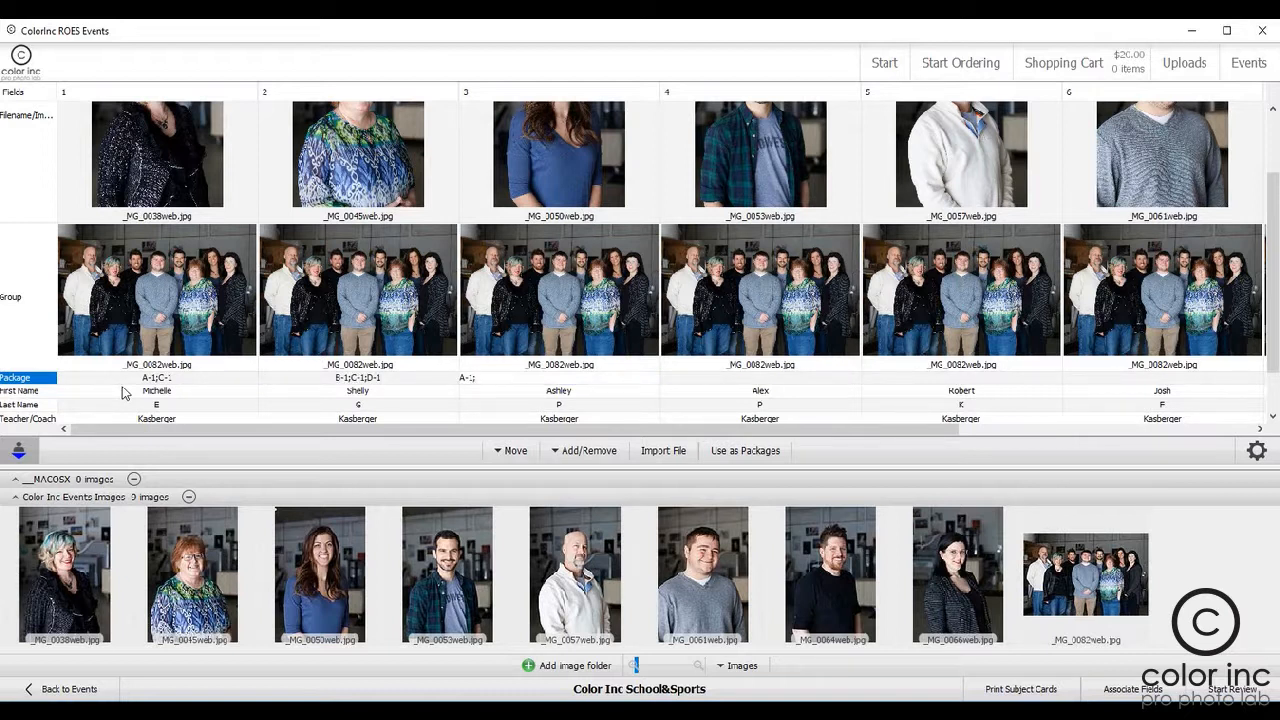
pyautogui.write(';C-1;D-2')
pyautogui.press('Tab')
pyautogui.write('B')
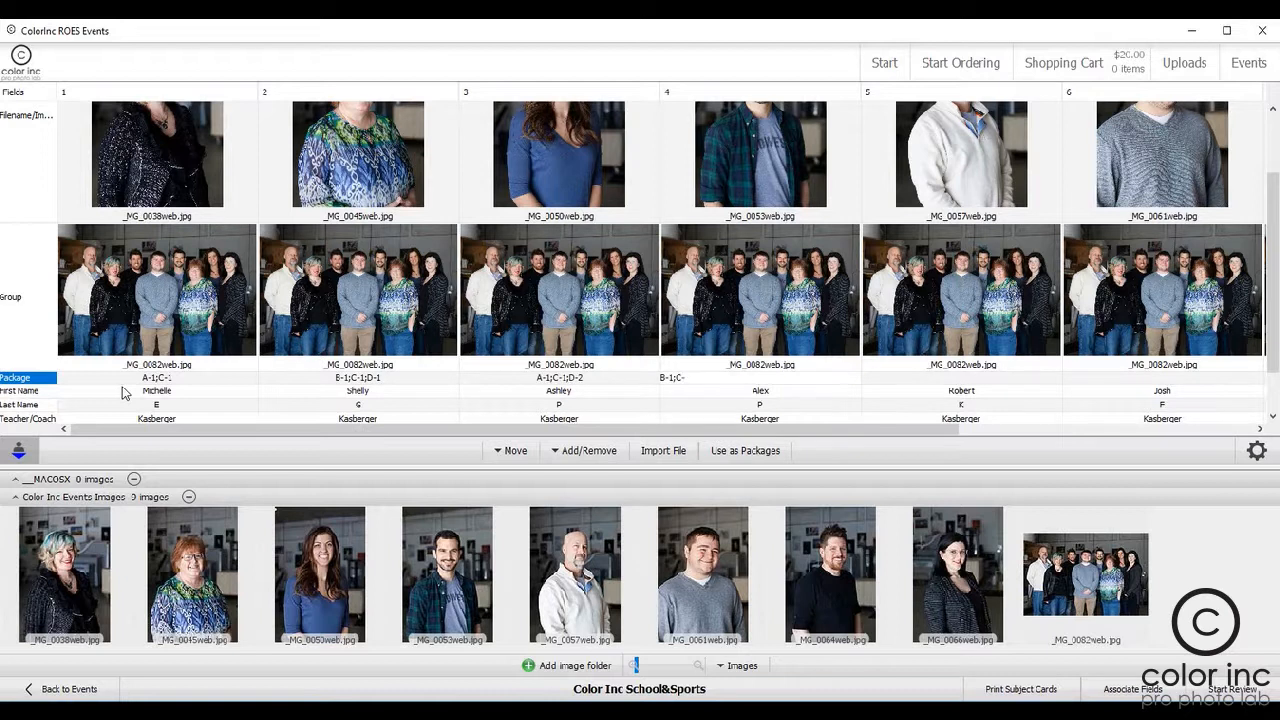
pyautogui.press('Tab')
# Step: Enter package codes B-2;C-1 for subject 5 and C-1;D-1 for subject 6
pyautogui.write('B-')
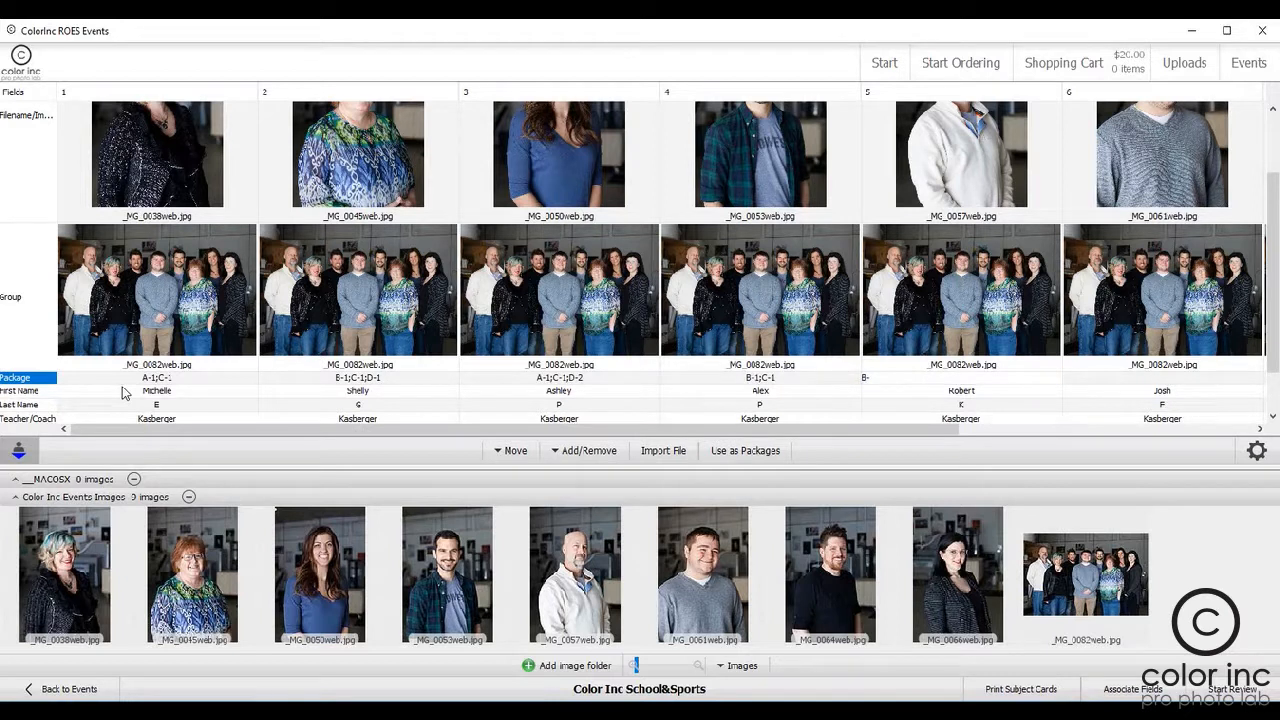
pyautogui.write('2;C-1')
pyautogui.press('Tab')
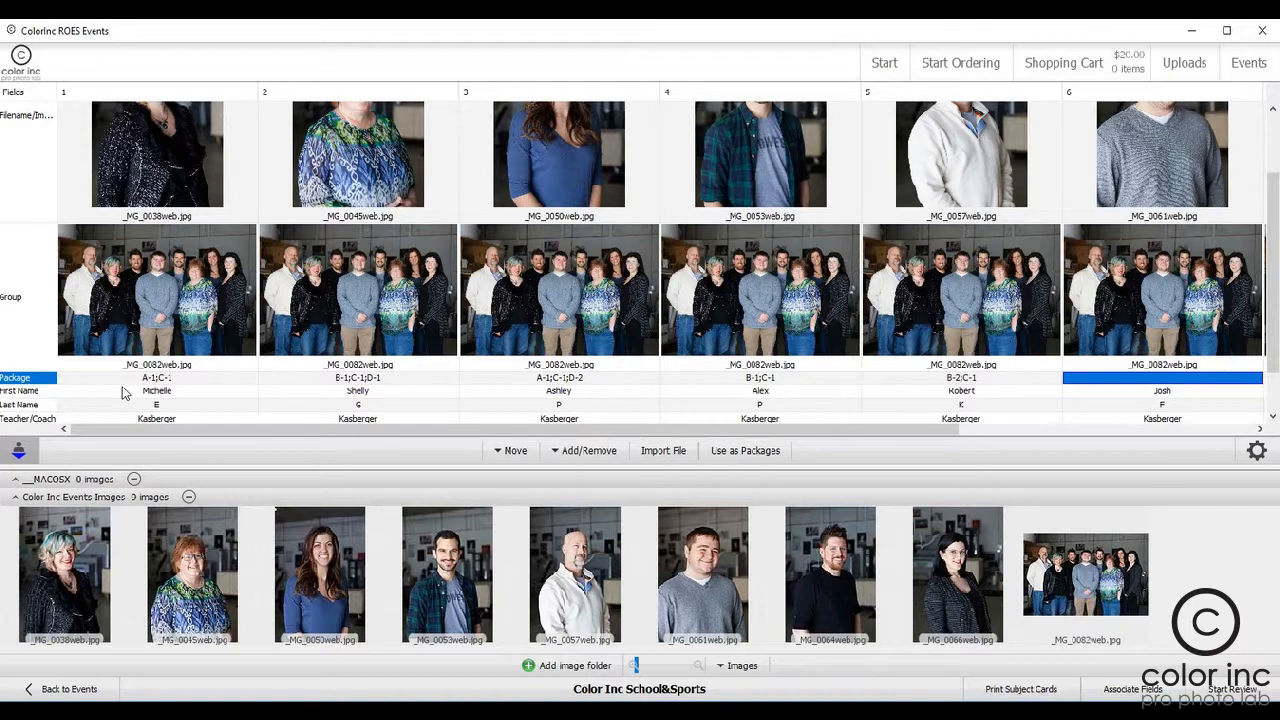
pyautogui.write('C-1;D-1')
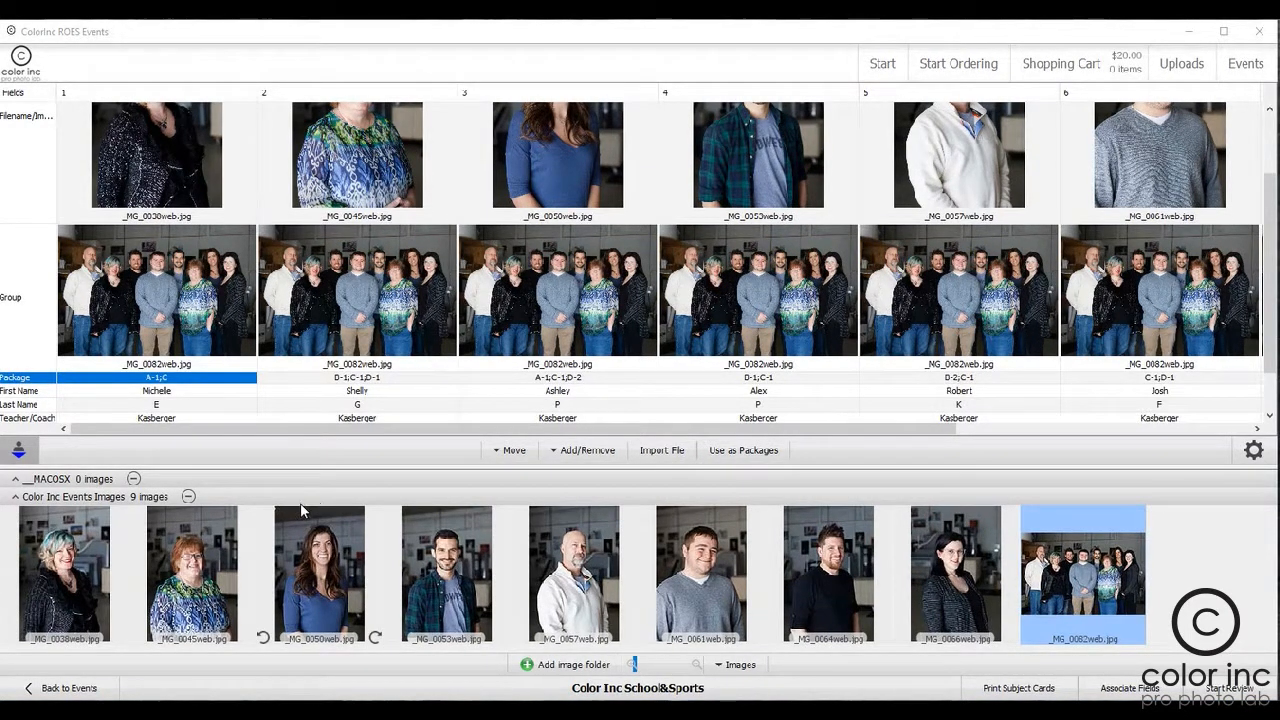
# Step: Designate the whole Package row as the table's packages field
pyautogui.click(46, 391)
pyautogui.click(44, 381)
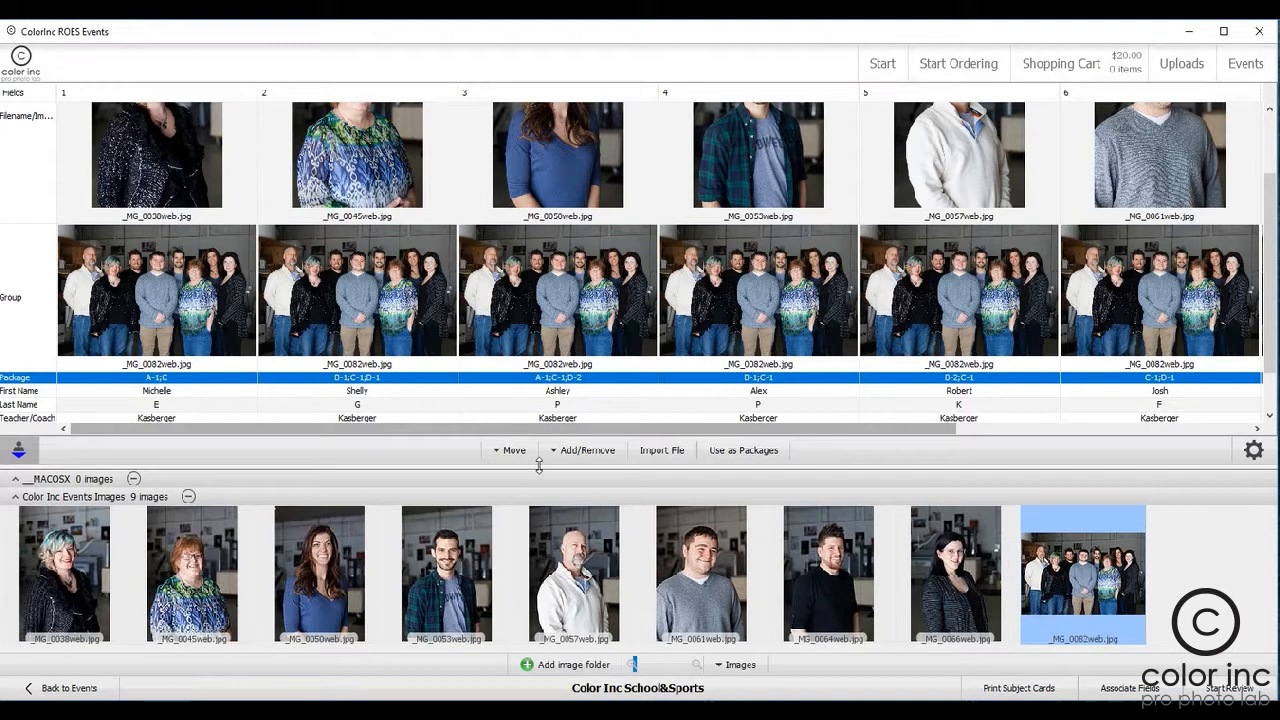
pyautogui.click(737, 452)
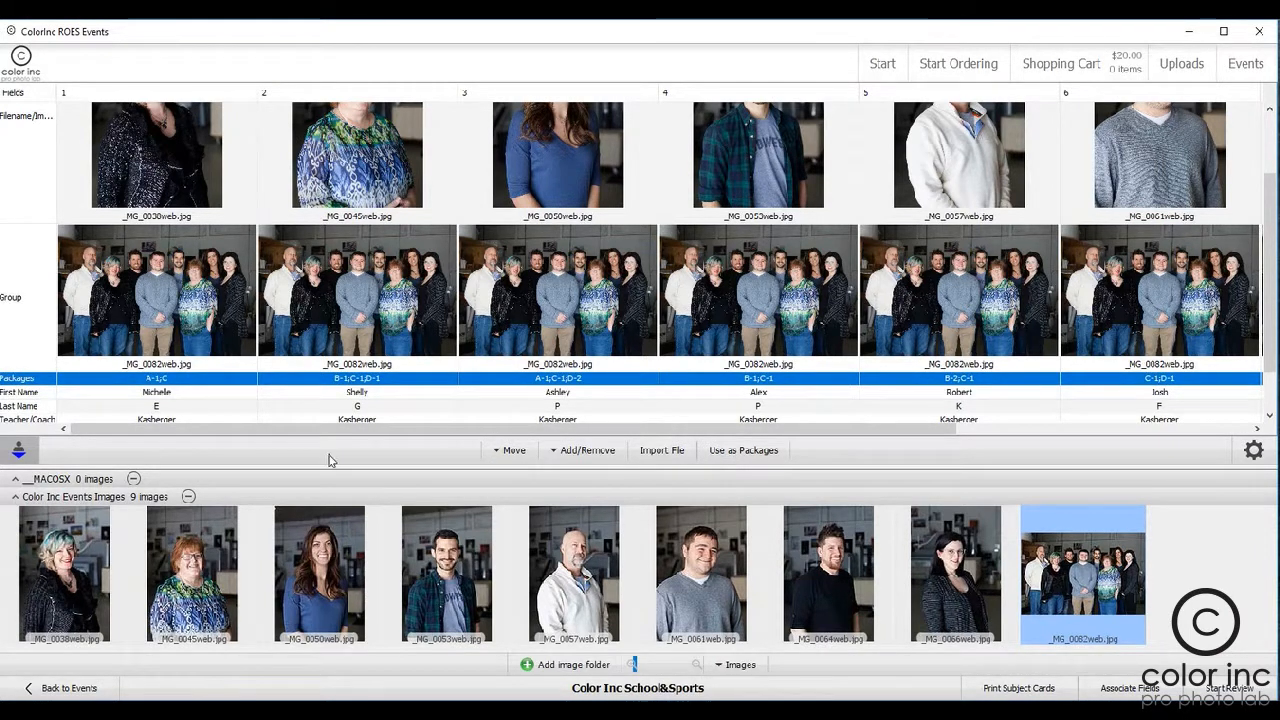
# Step: Check the package entries and correct subject 1's package code to A-1;C-1
pyautogui.click(288, 380)
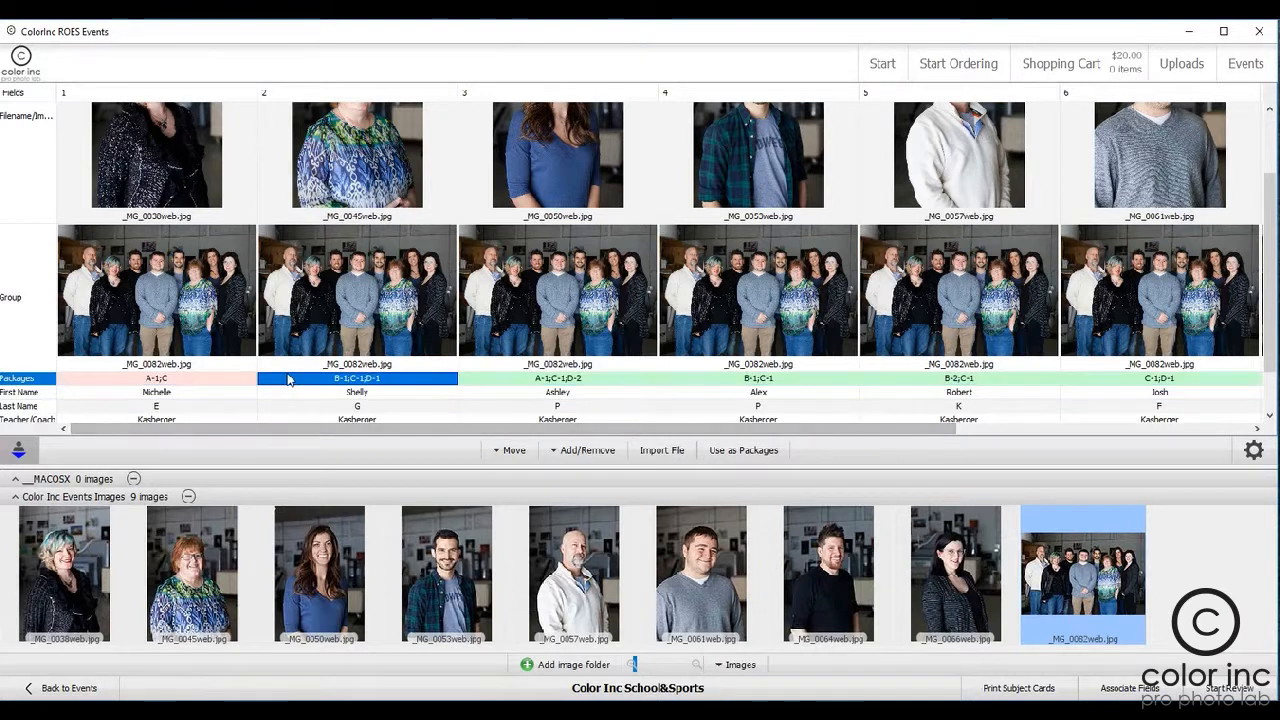
pyautogui.click(503, 382)
pyautogui.click(203, 388)
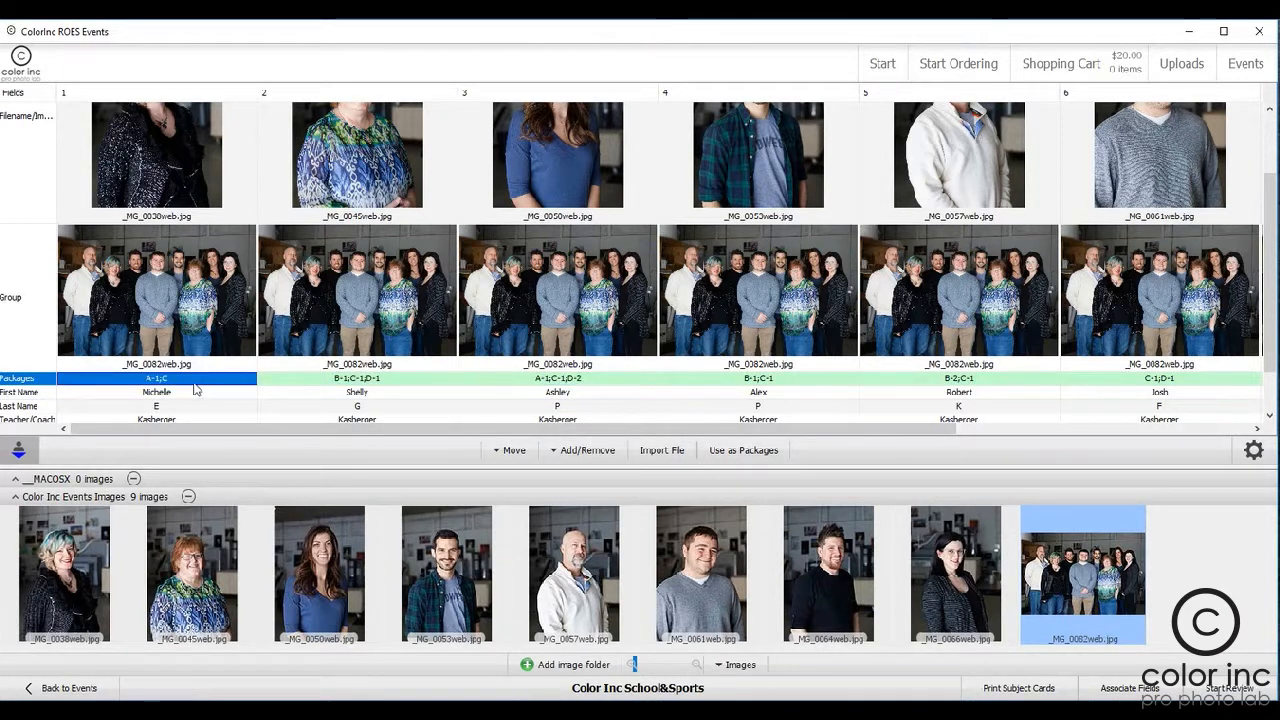
pyautogui.click(174, 381)
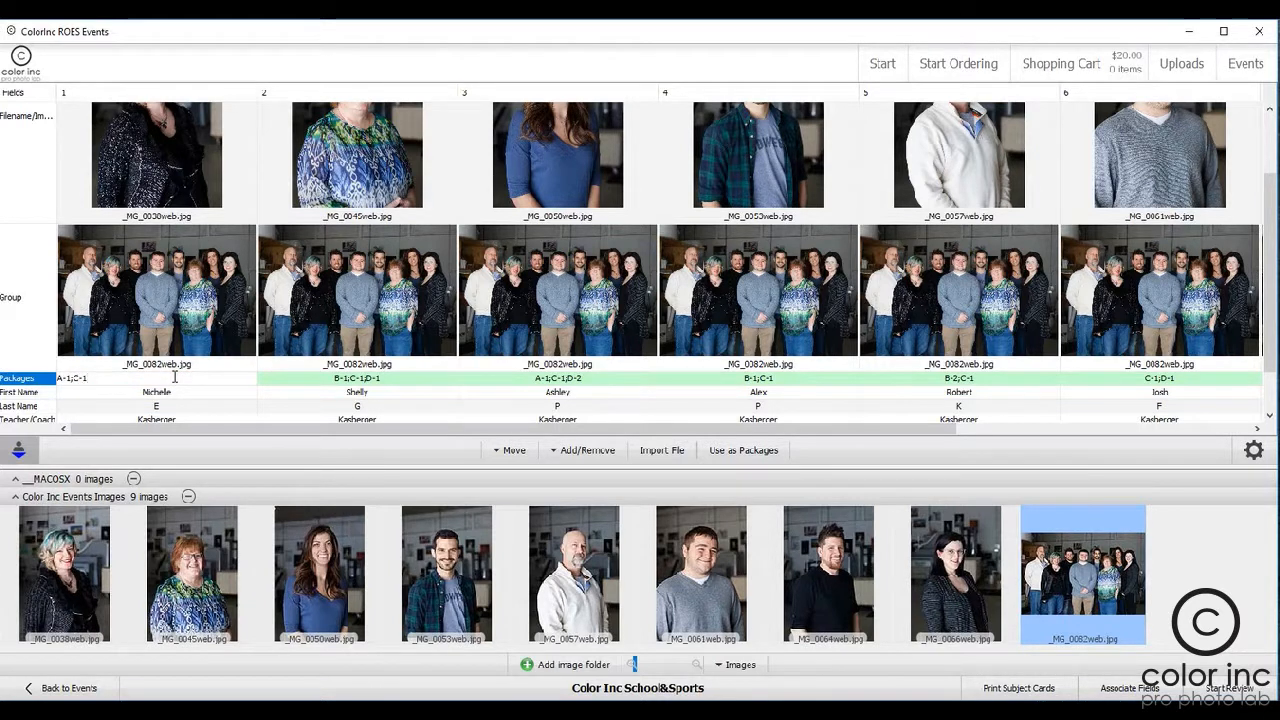
pyautogui.click(296, 382)
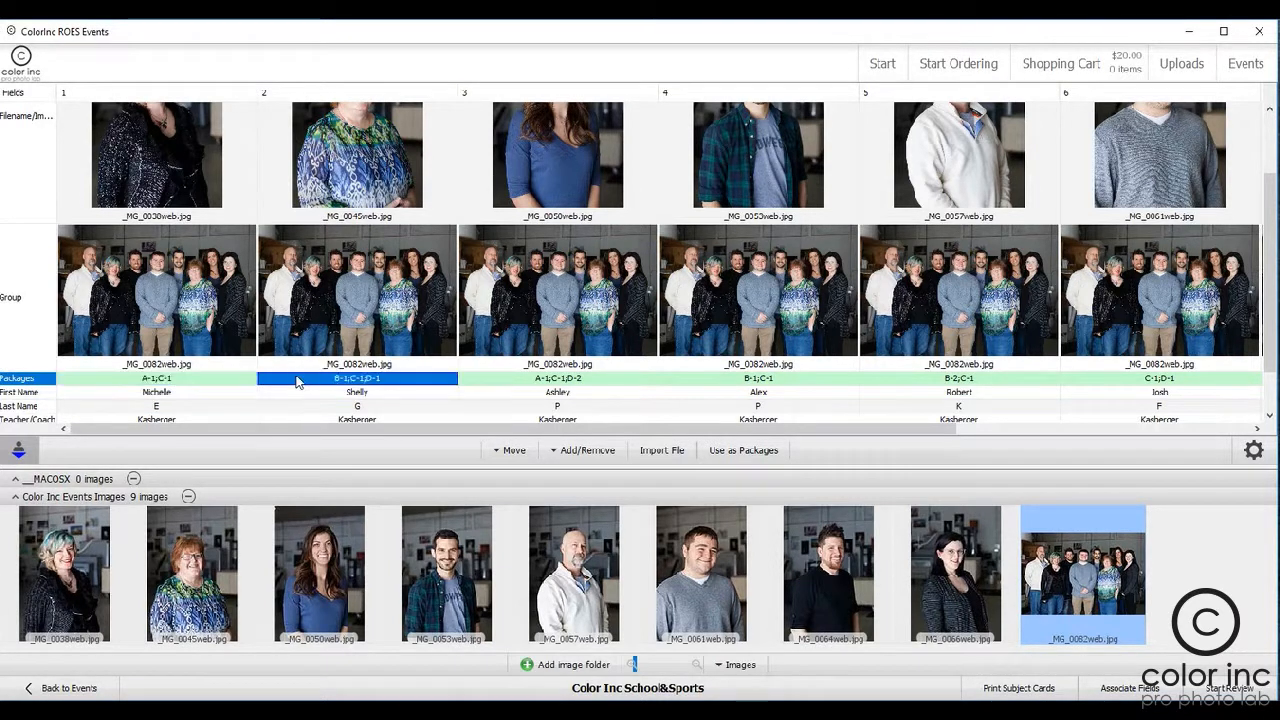
pyautogui.click(197, 387)
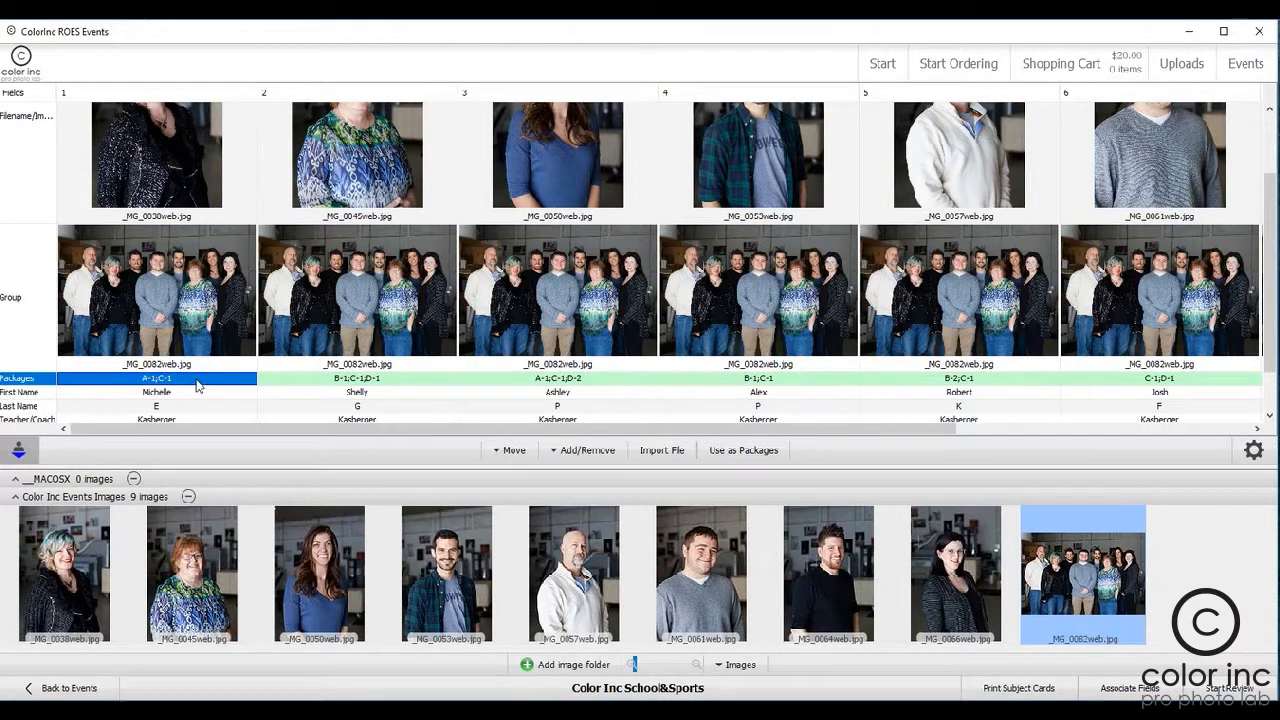